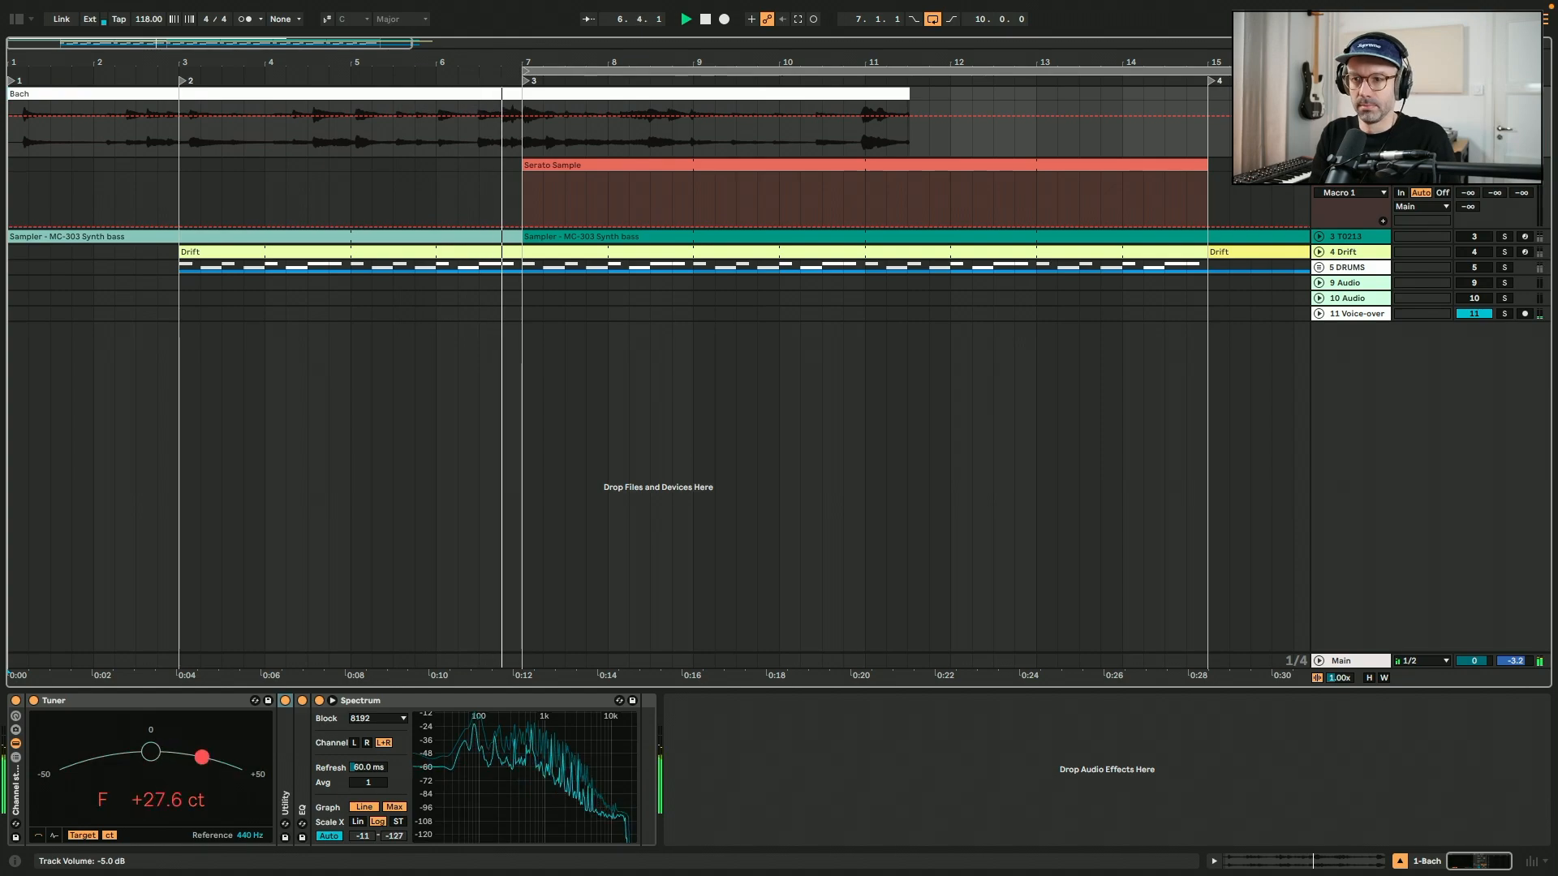
- Stop playback, load the Bach audio clip into Serato Sample and return its playhead to the sample's start
key("space")
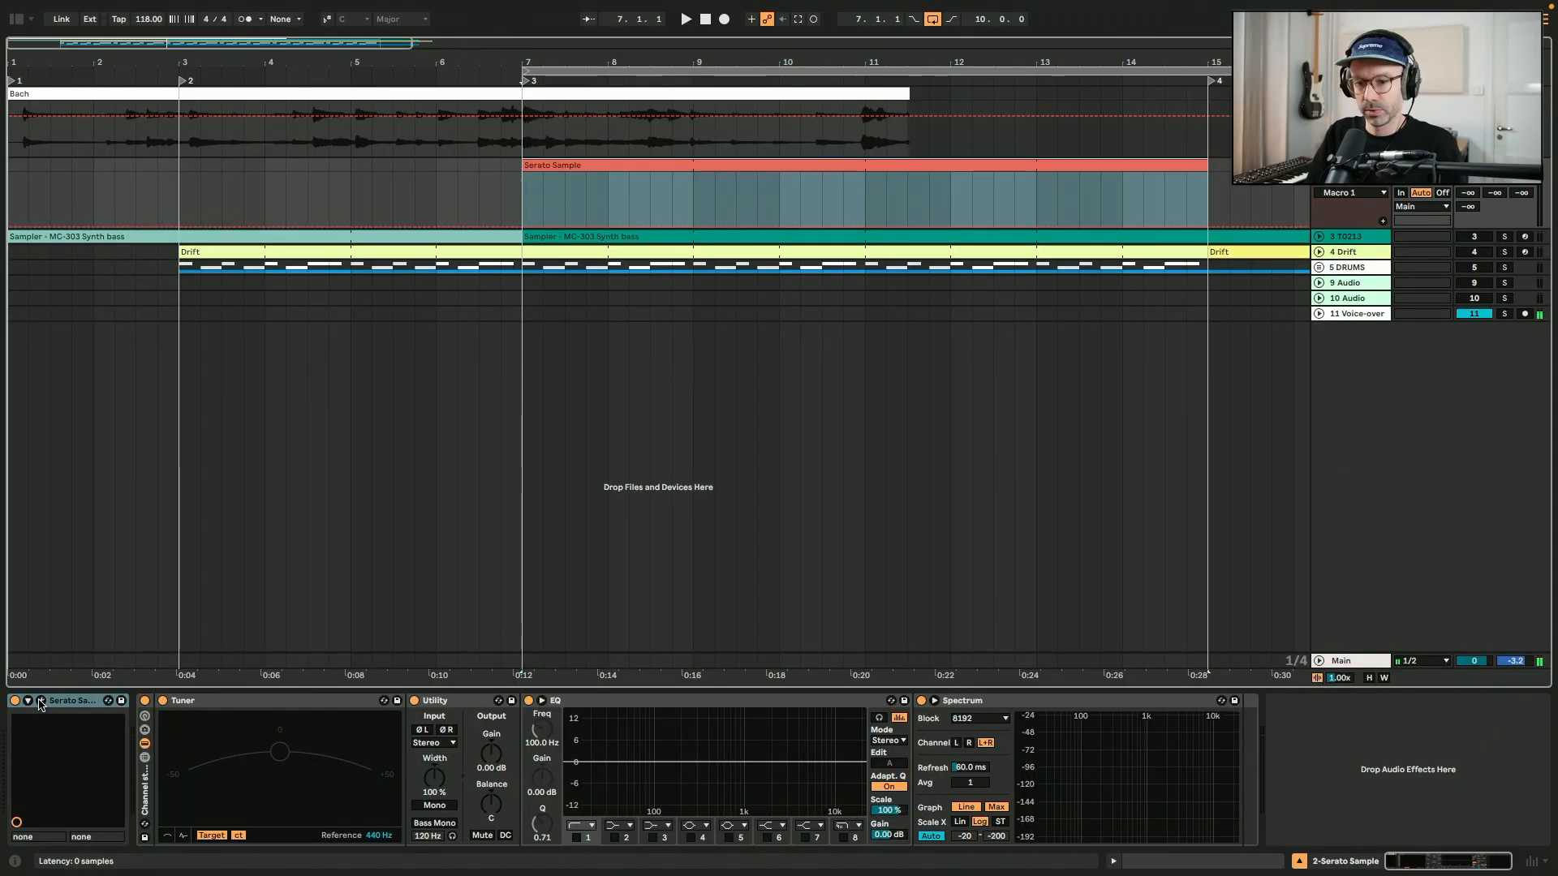
left_click(41, 701)
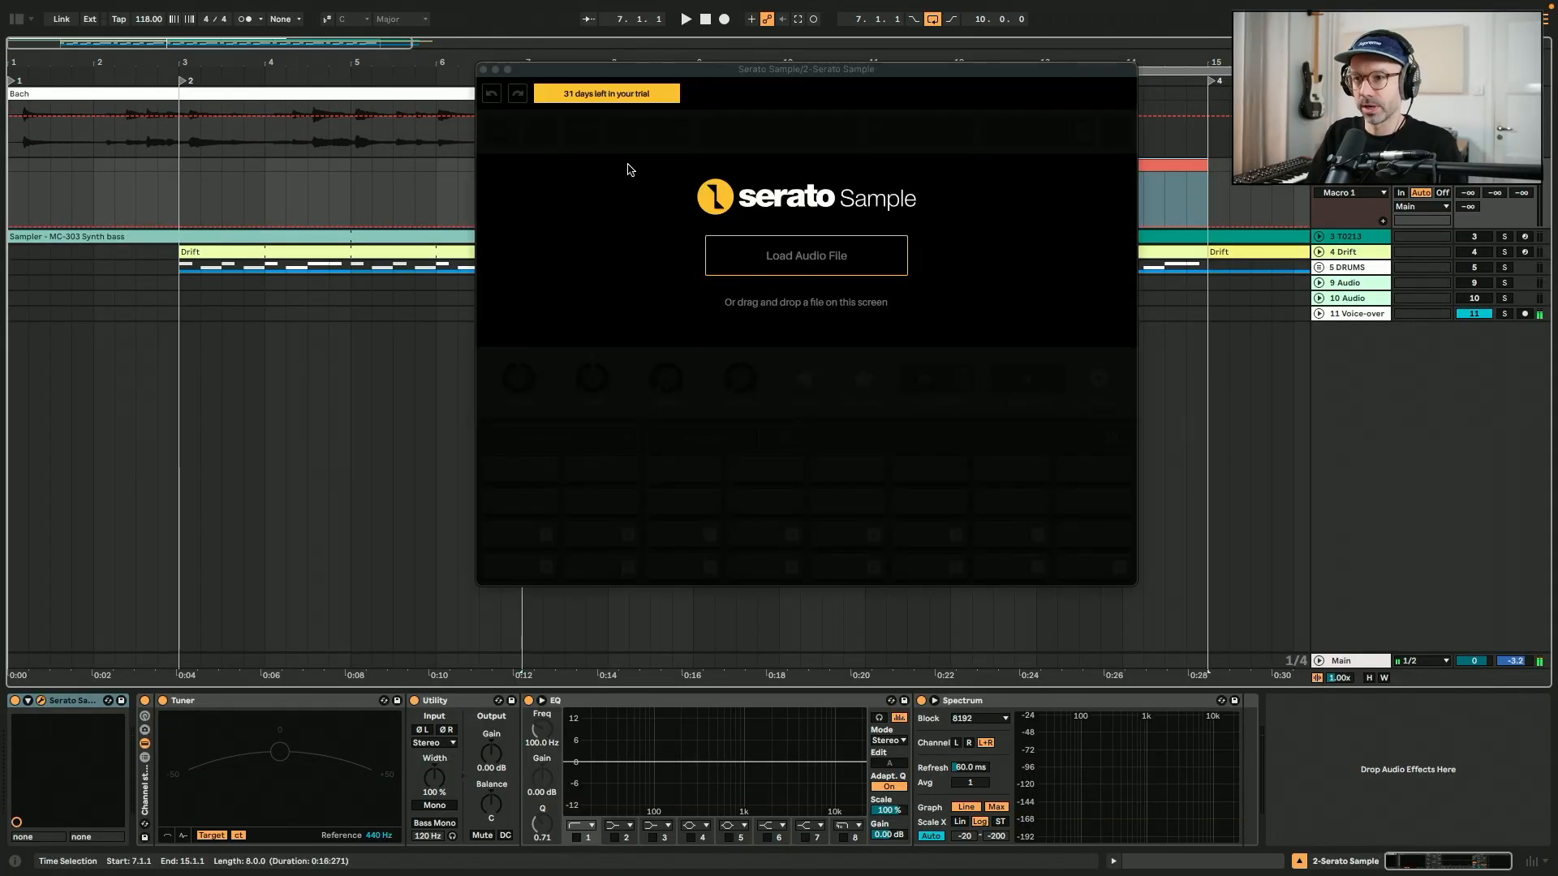
left_click_drag(627, 72, 626, 85)
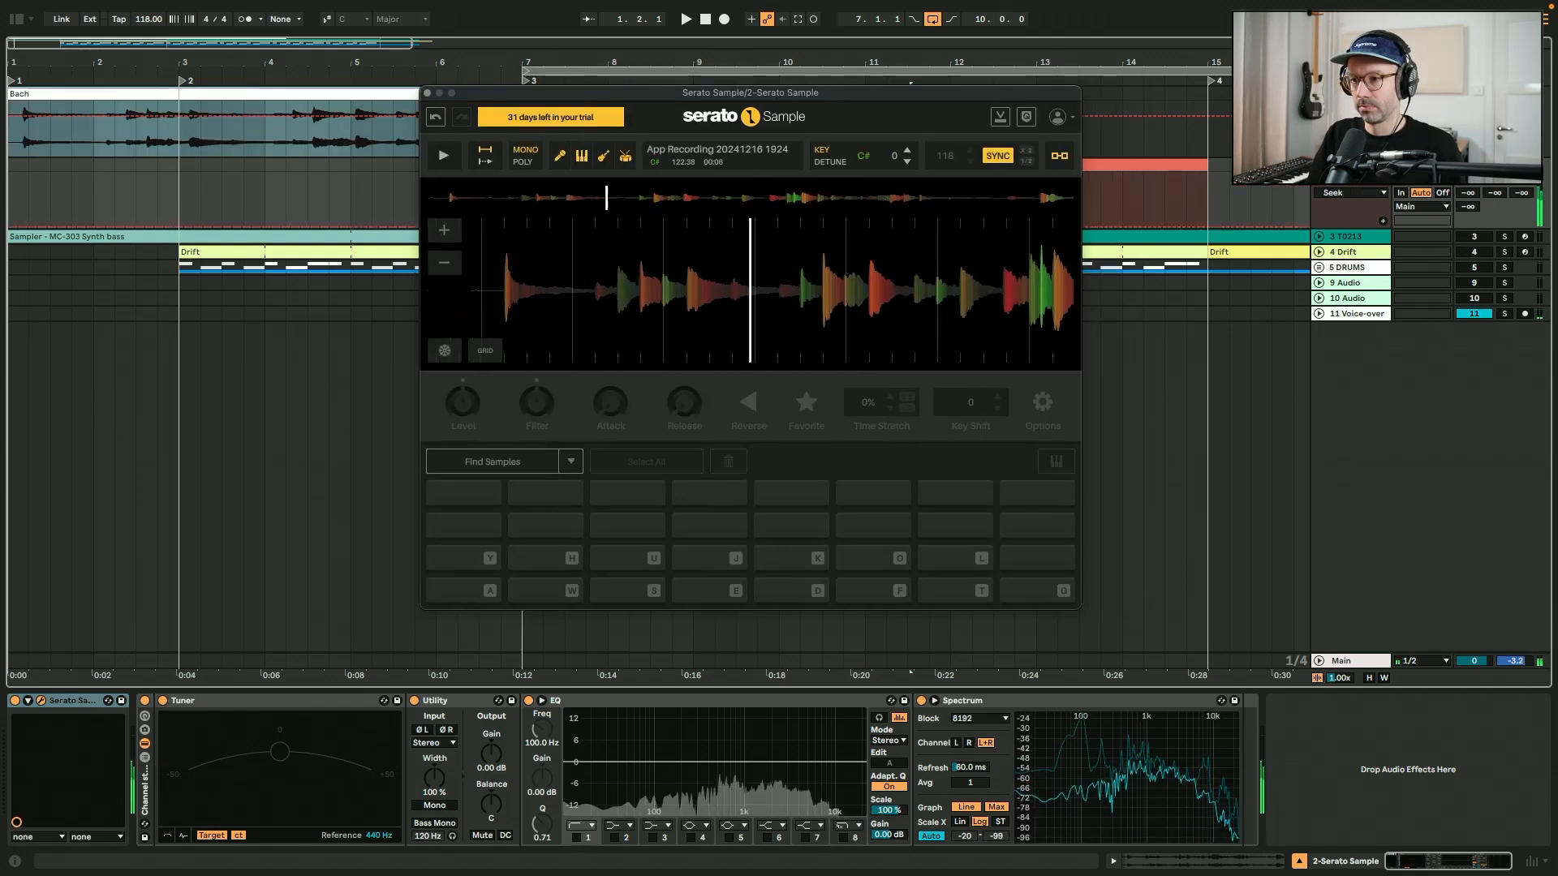
left_click(803, 303)
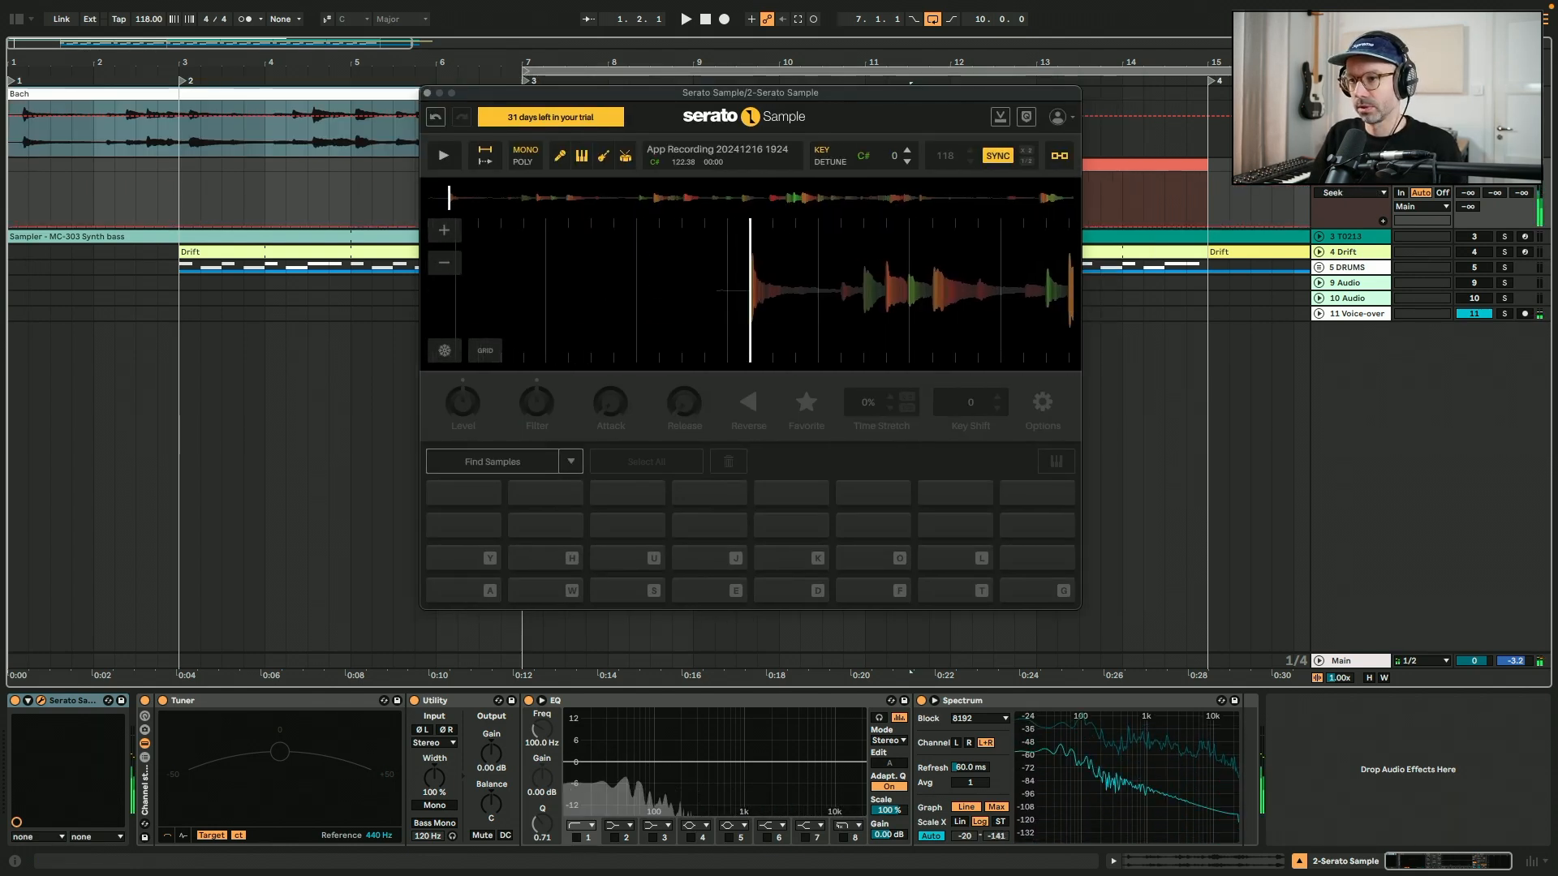
- Set cue points on the first three pads, from the sample's first note onward, and audition the slices
left_click(846, 296)
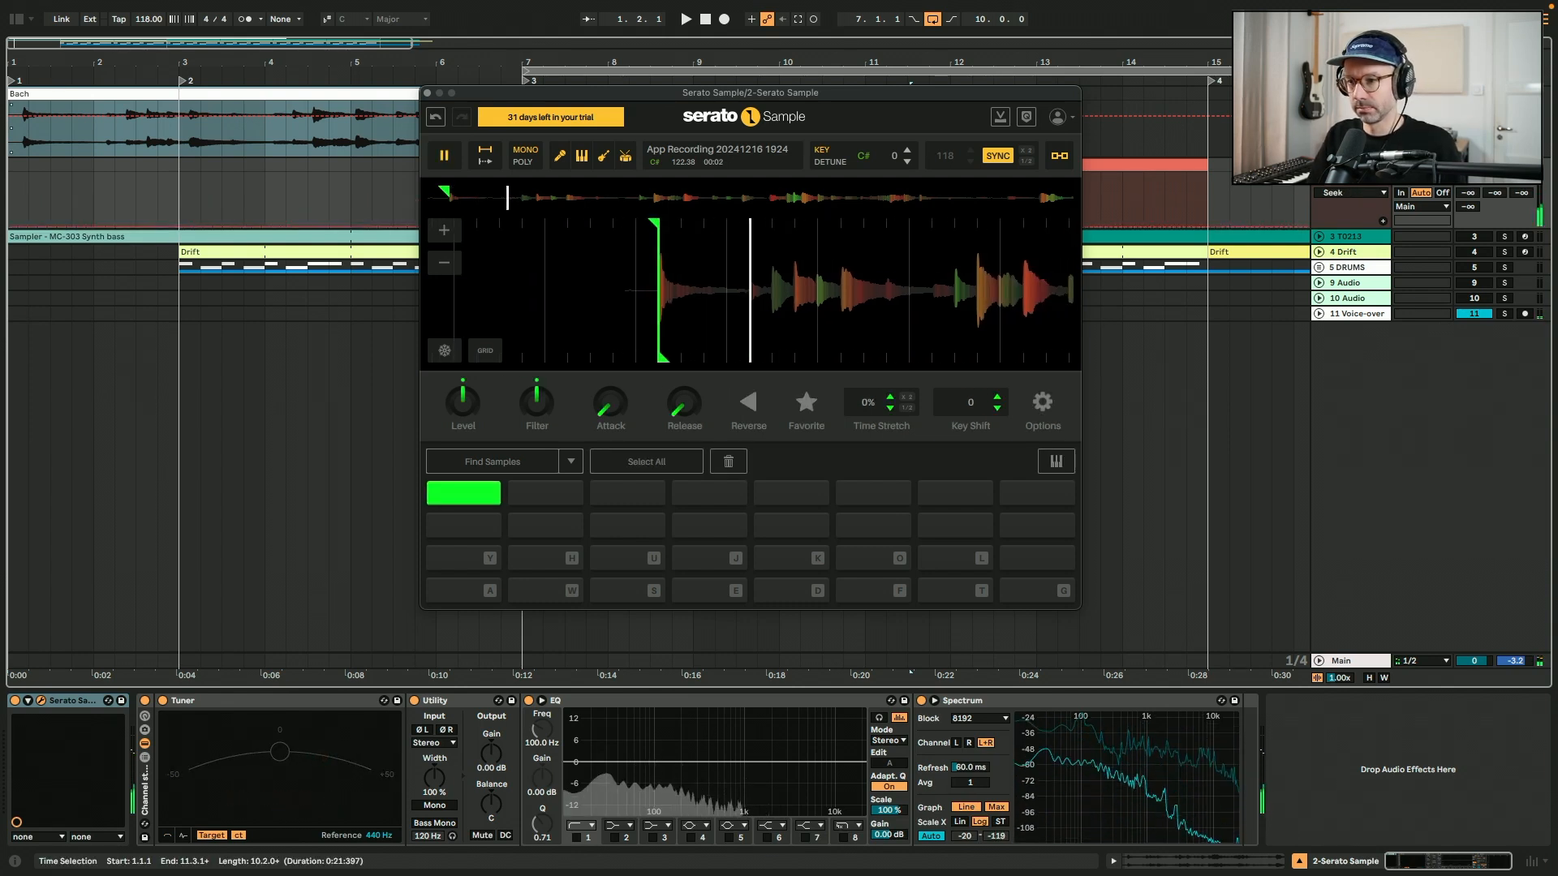
left_click(804, 300)
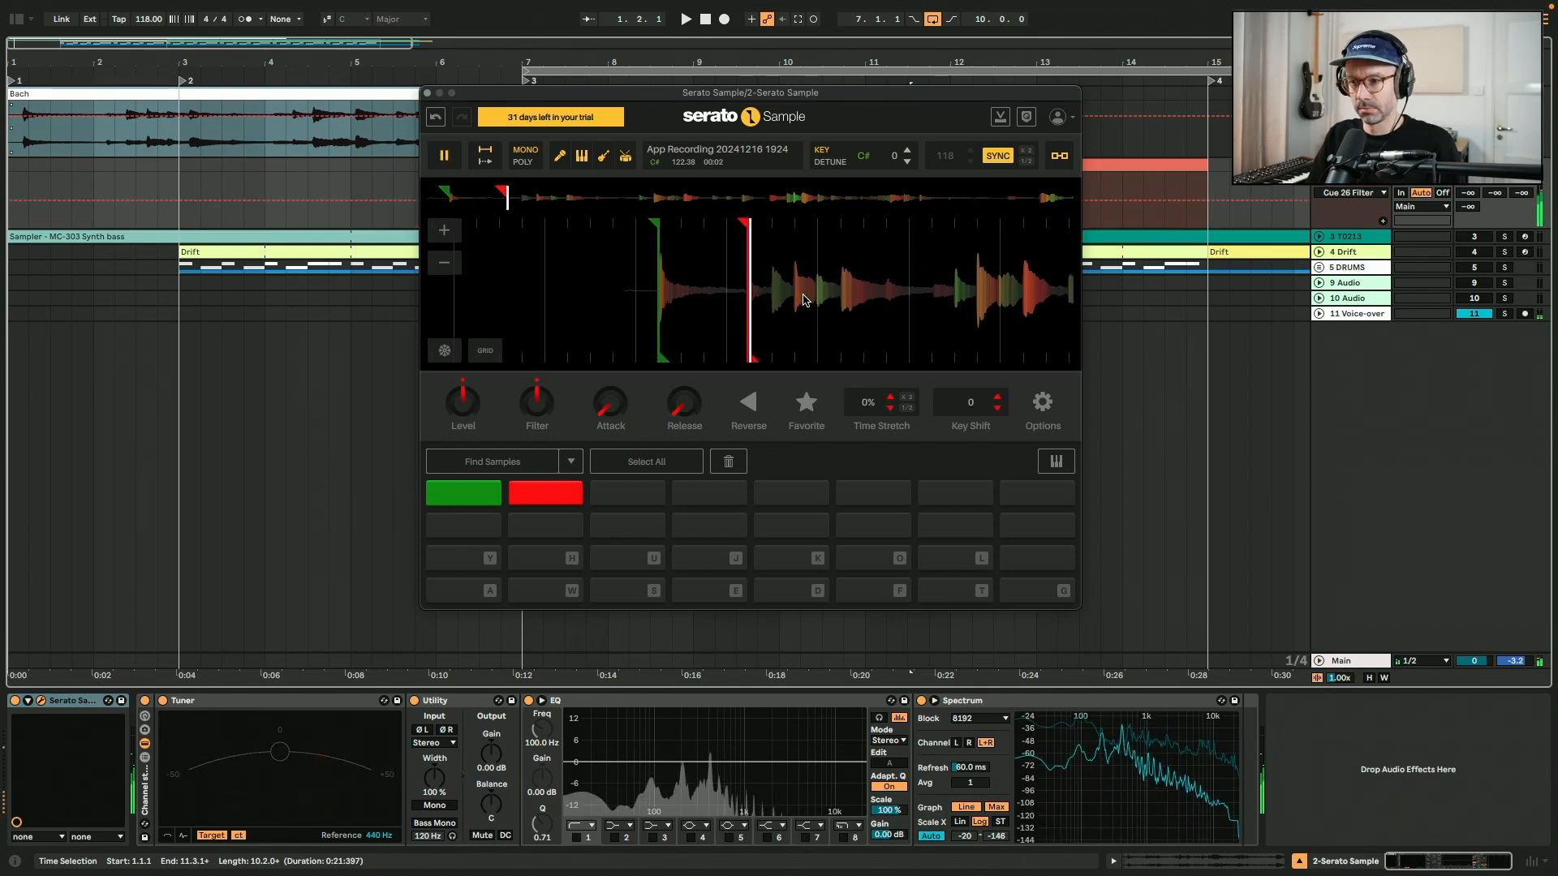
key("1")
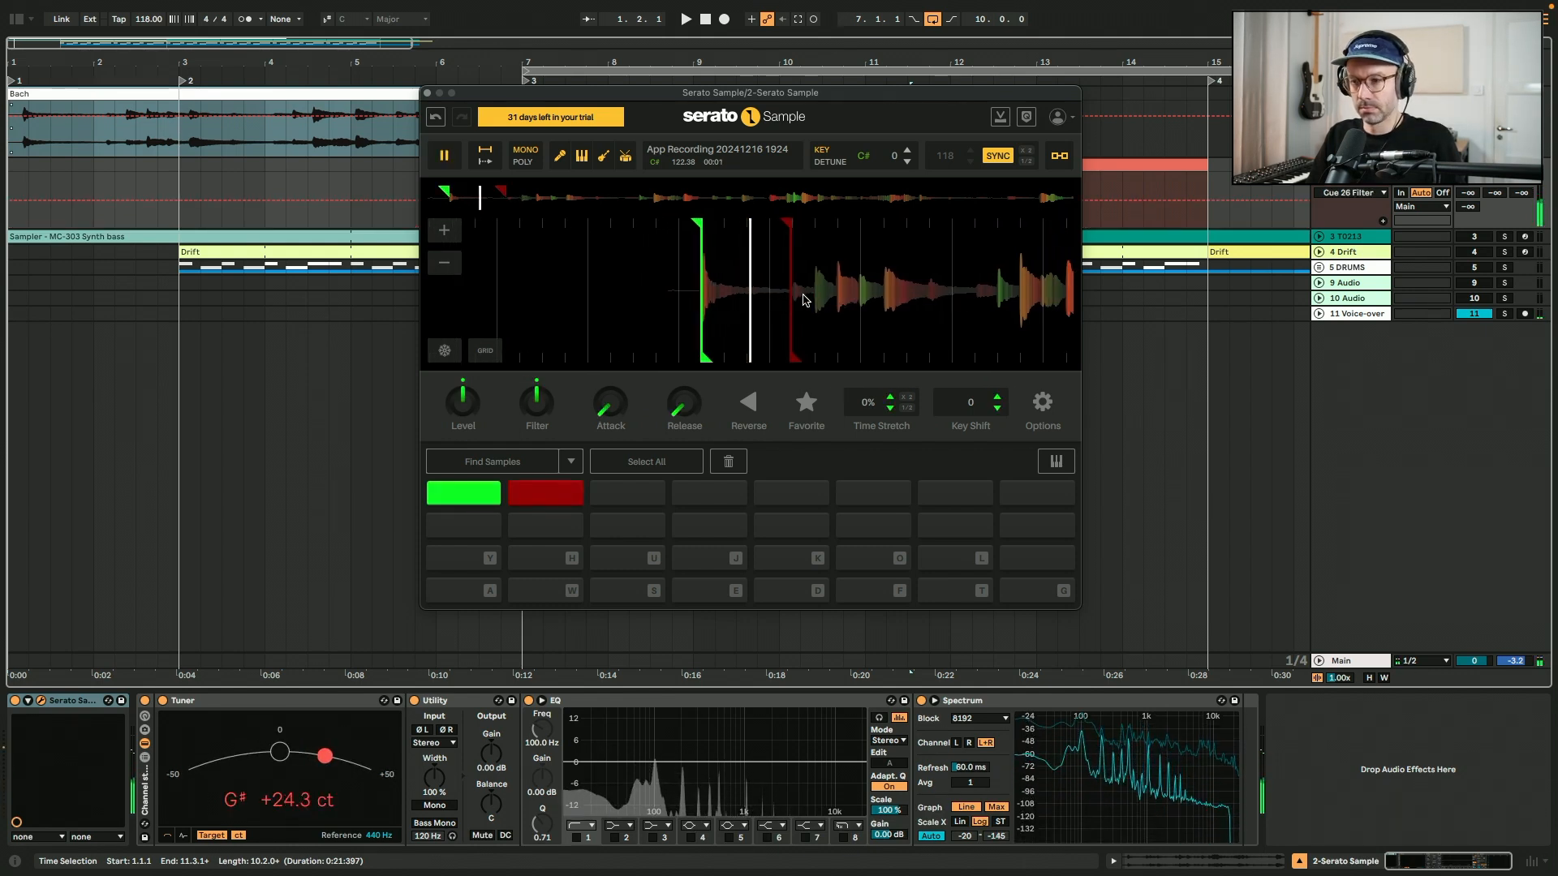
key("2")
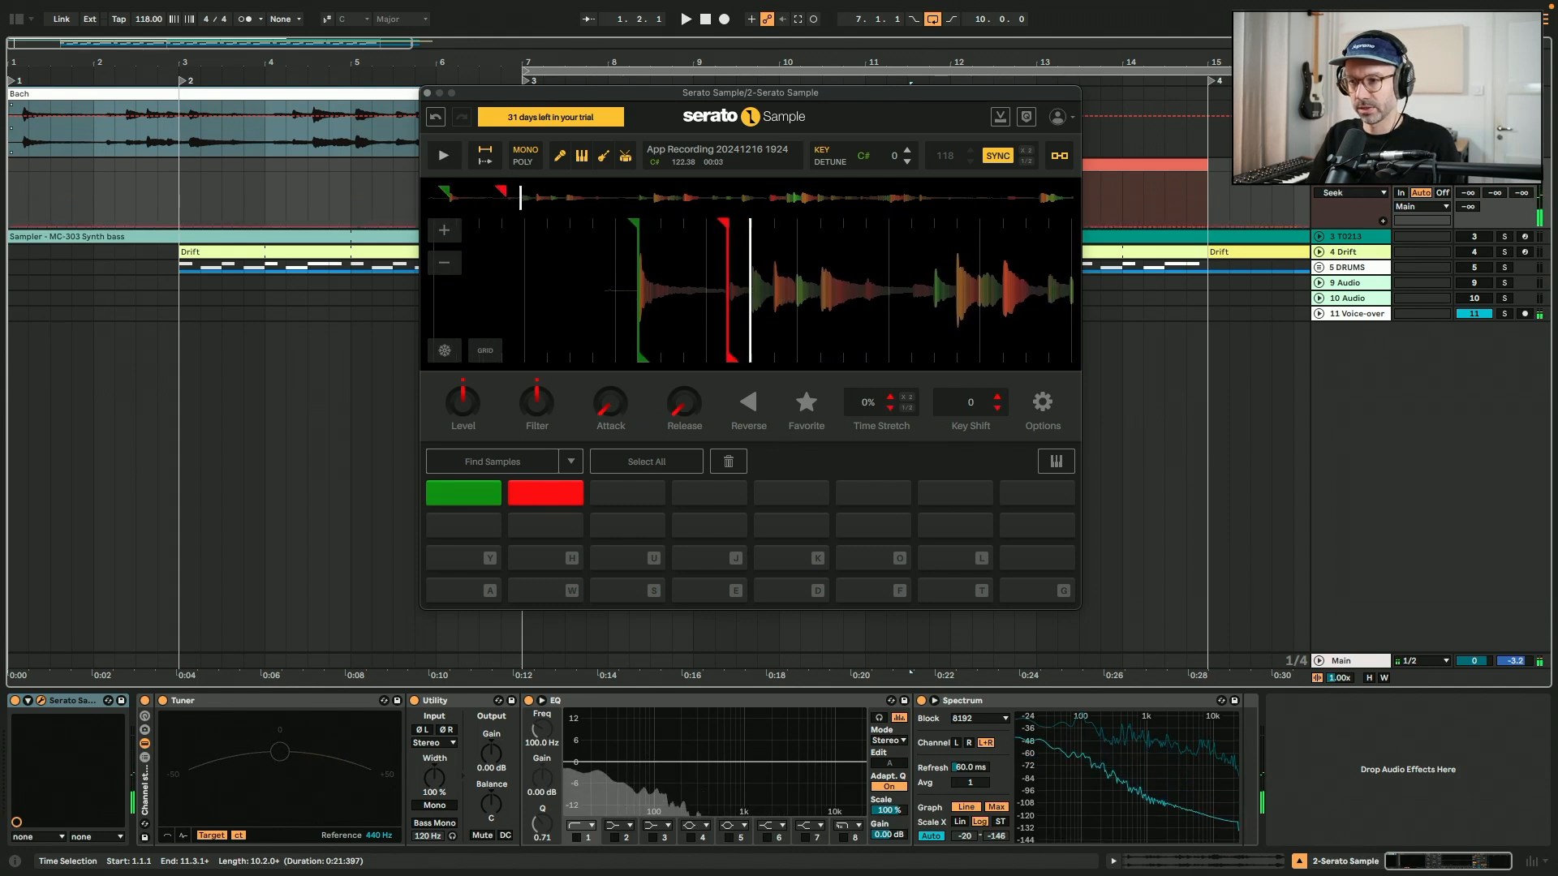
key("3")
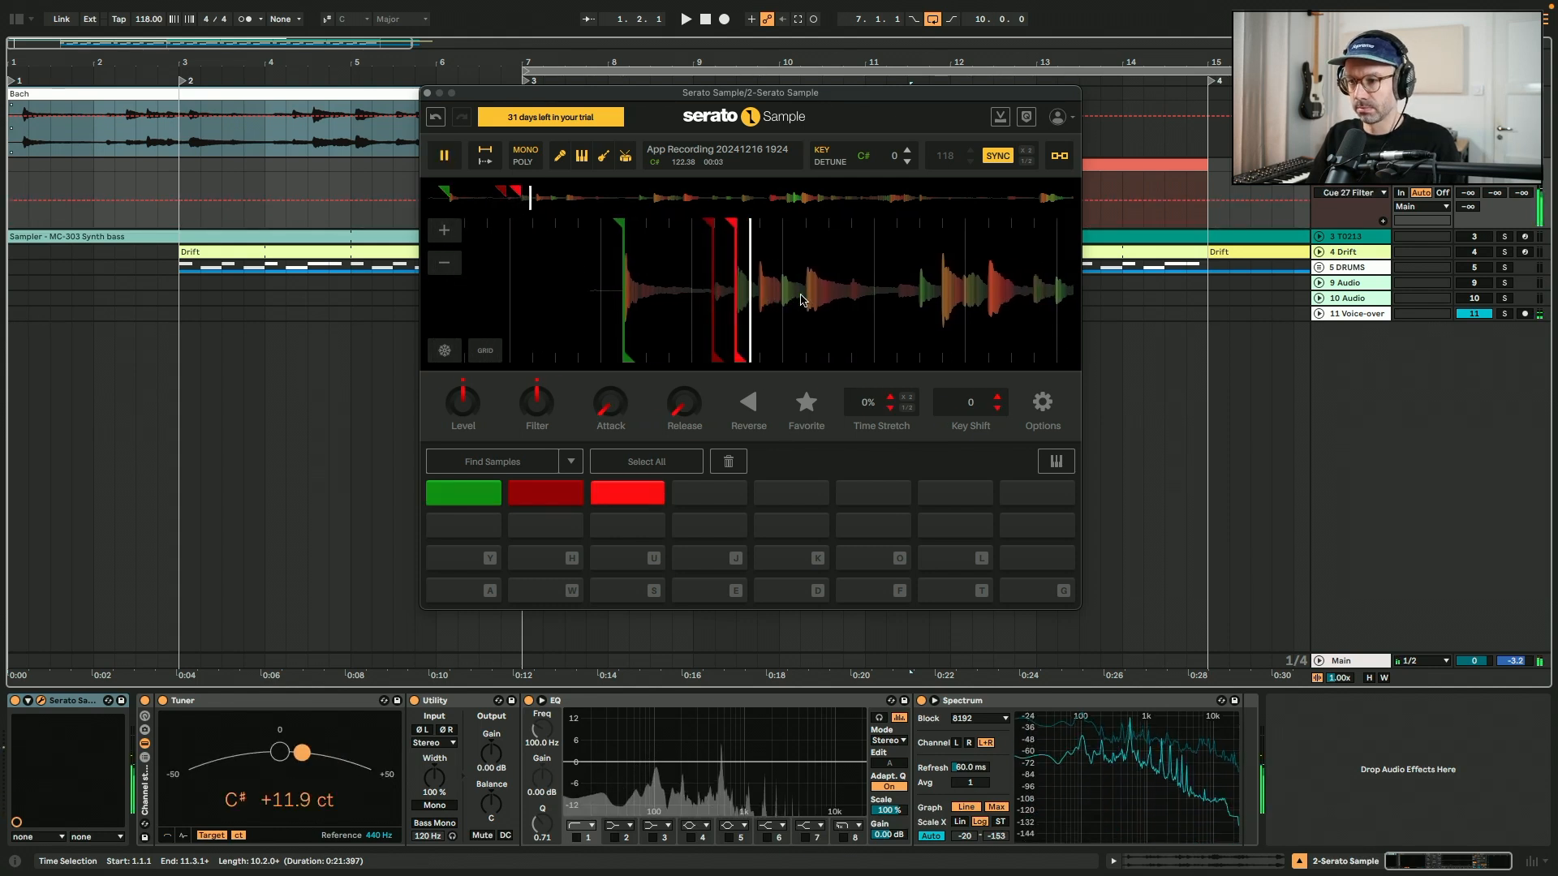
key("space")
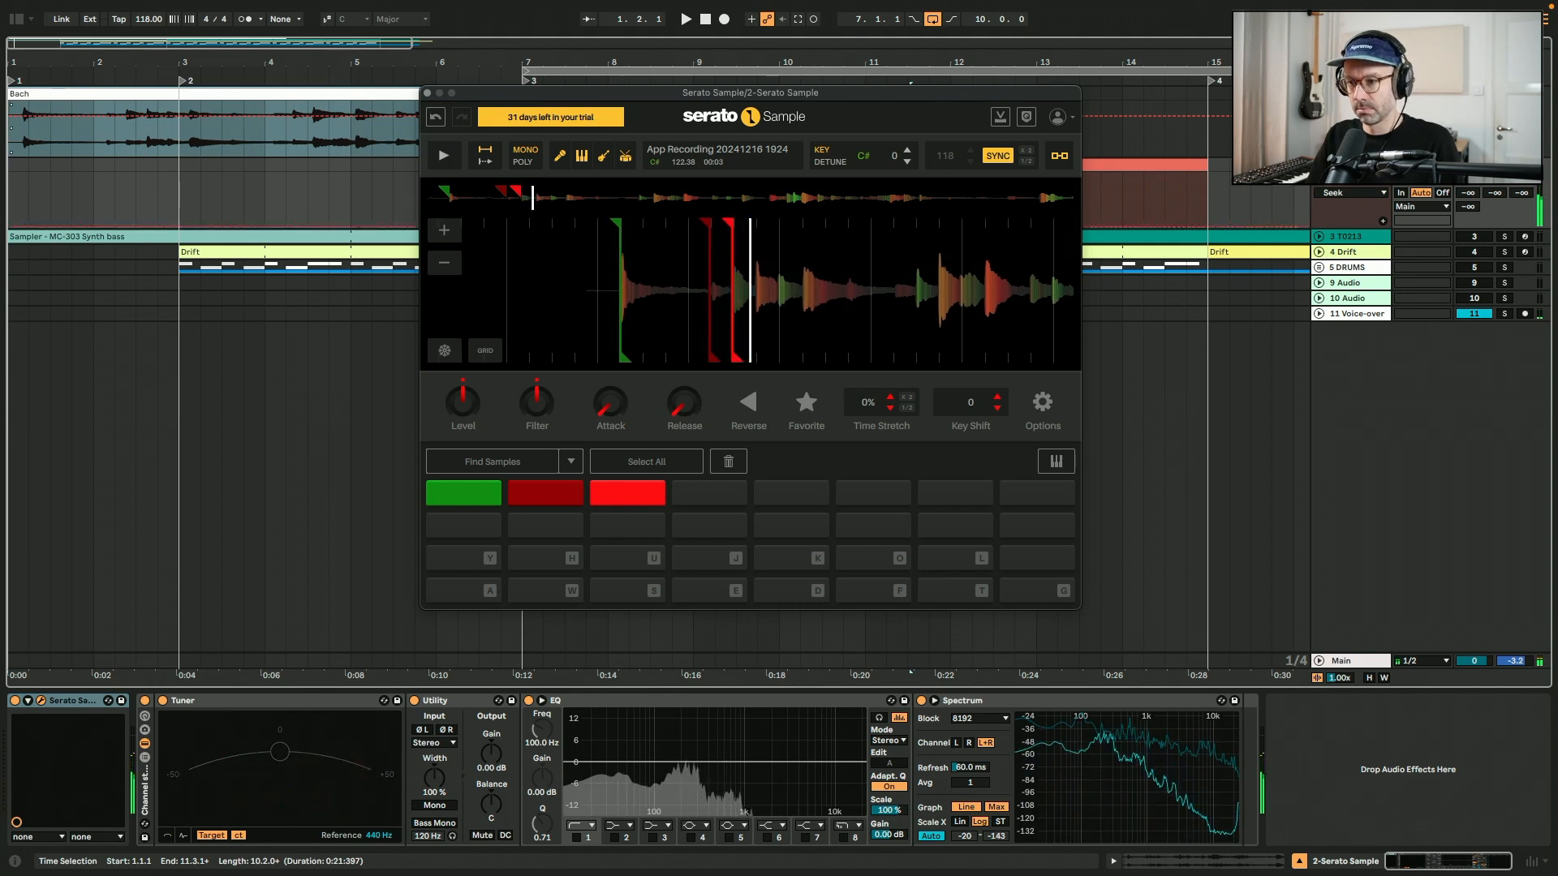
- Set cue points on pads four to seven at successive notes of the loaded sample
key("4")
key("space")
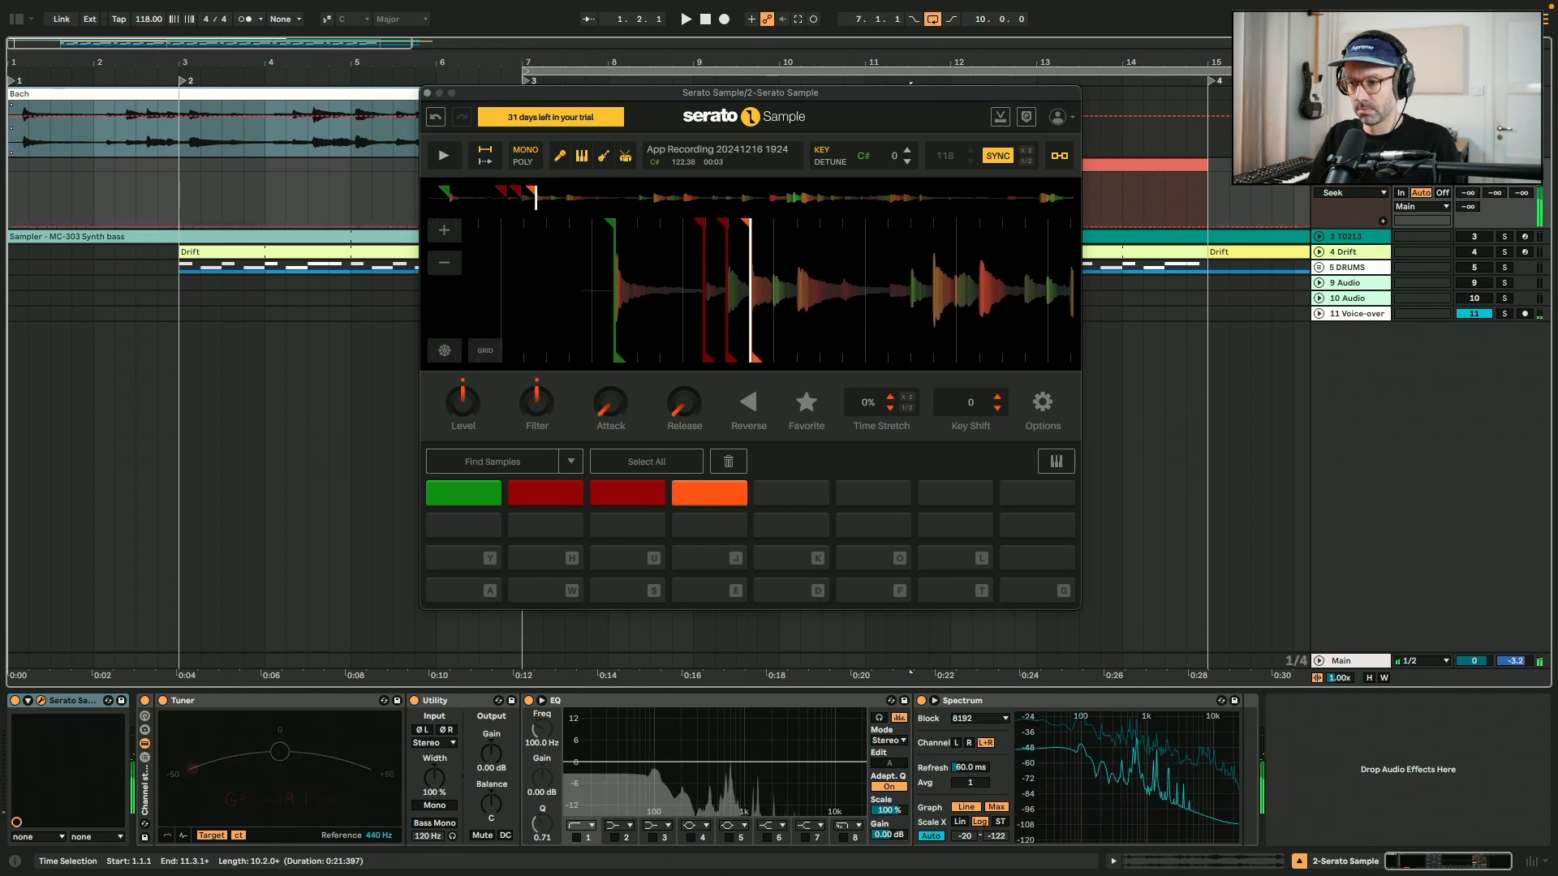
key("5")
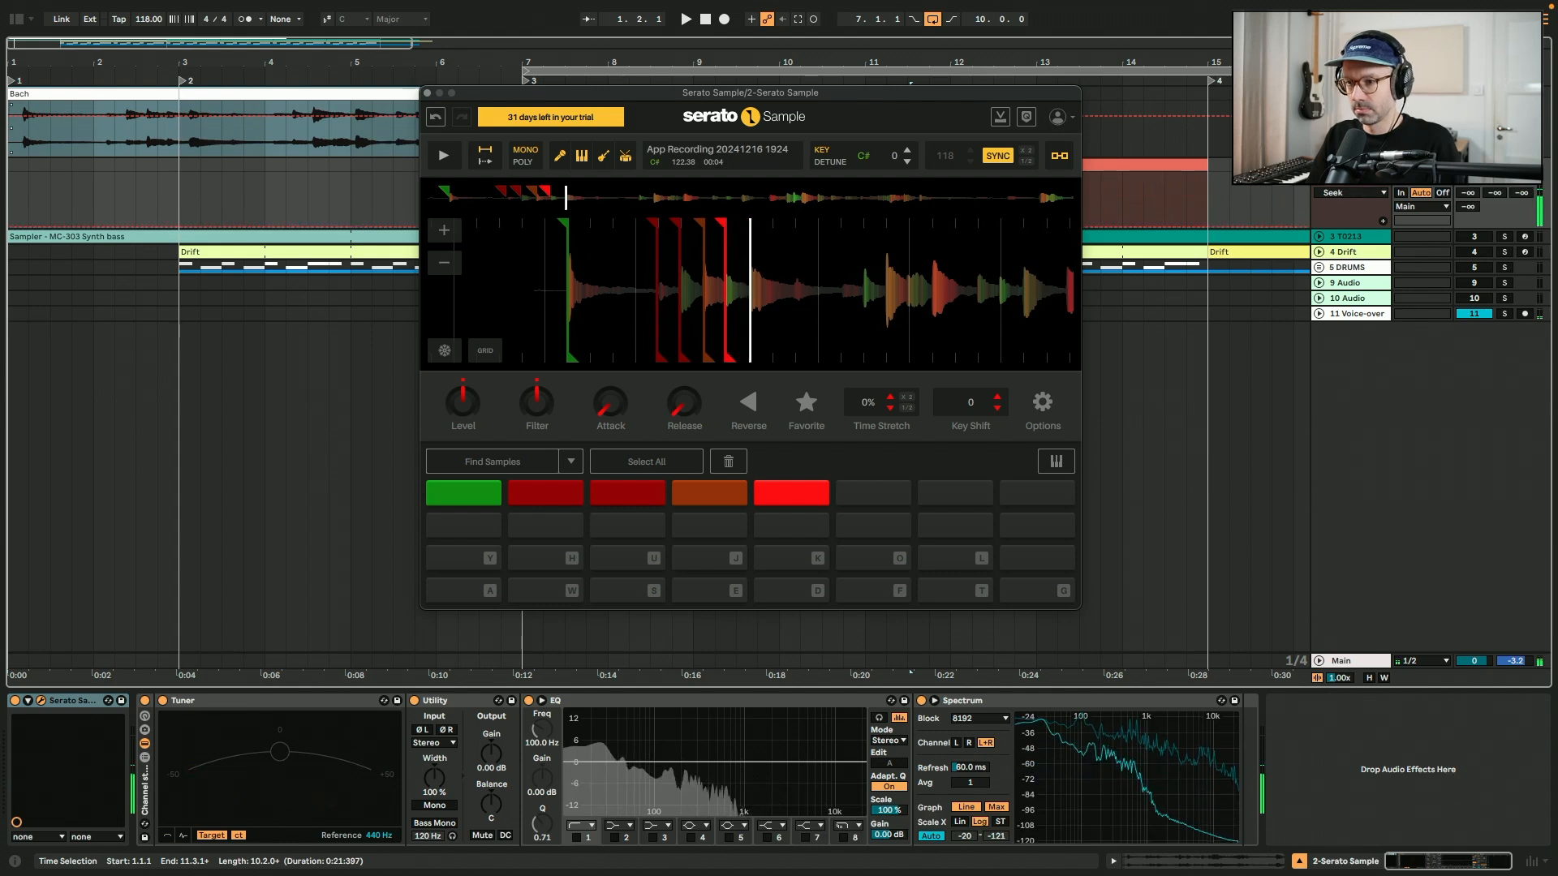
key("6")
key("space")
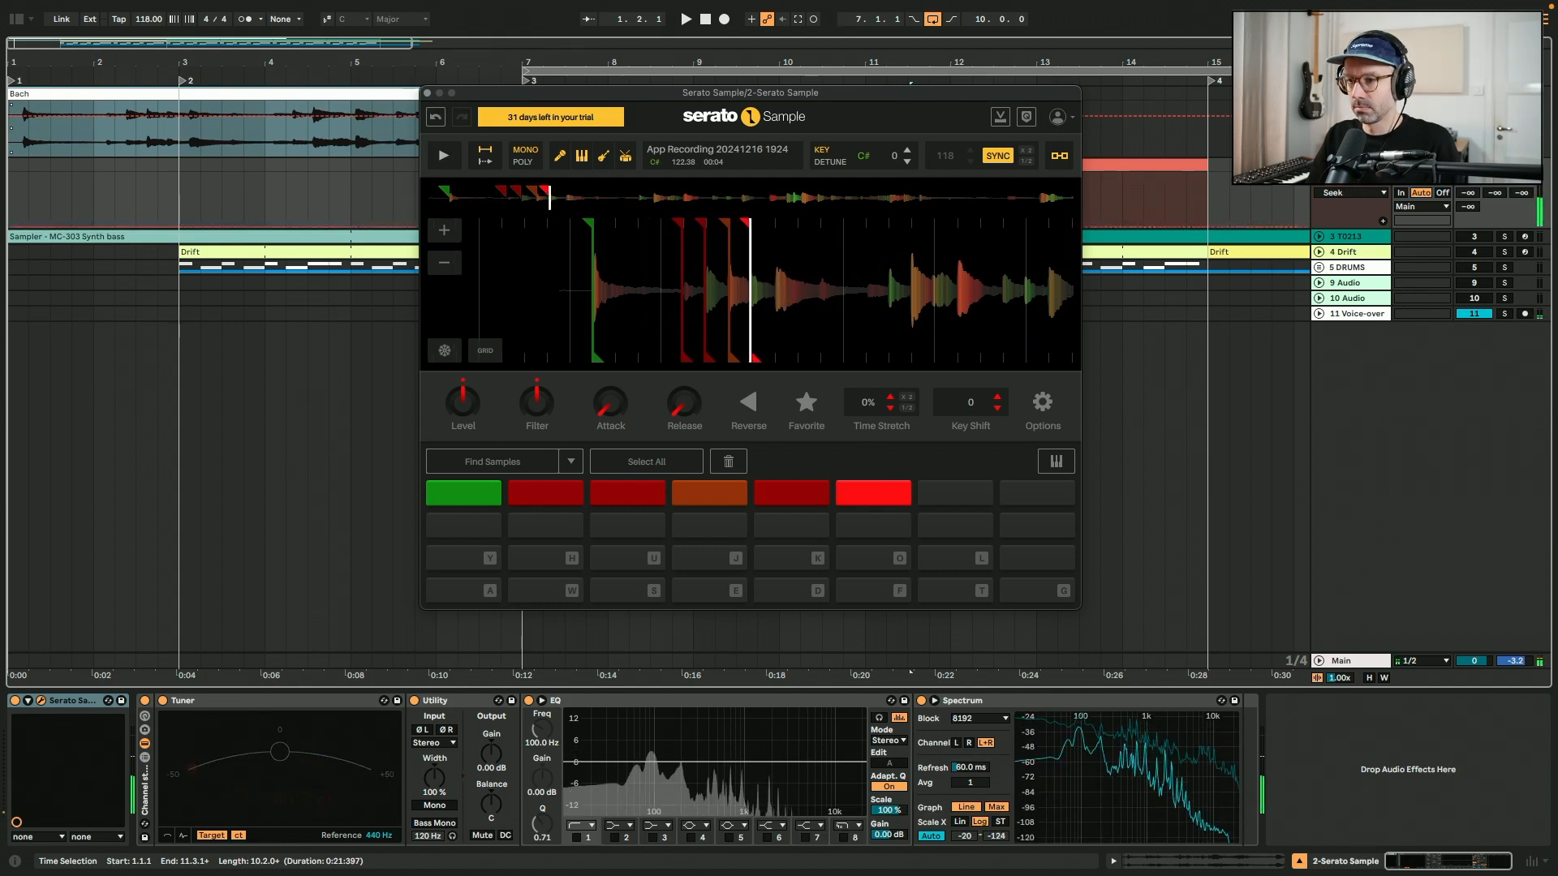
key("7")
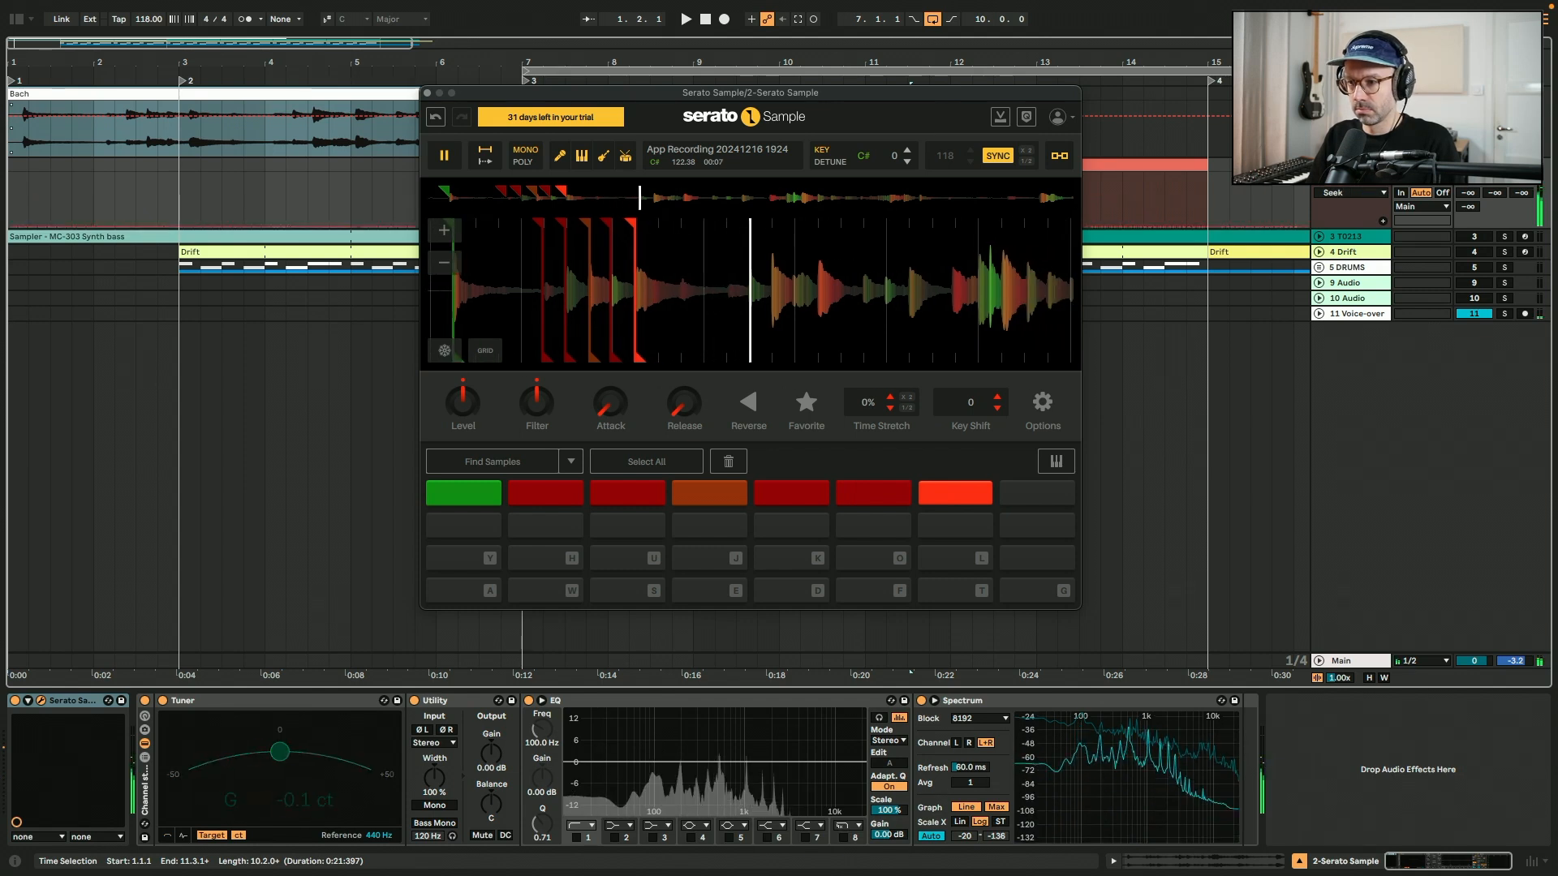
- Set a cue point on the eighth pad and reverse that slice, auditioning the result
key("8")
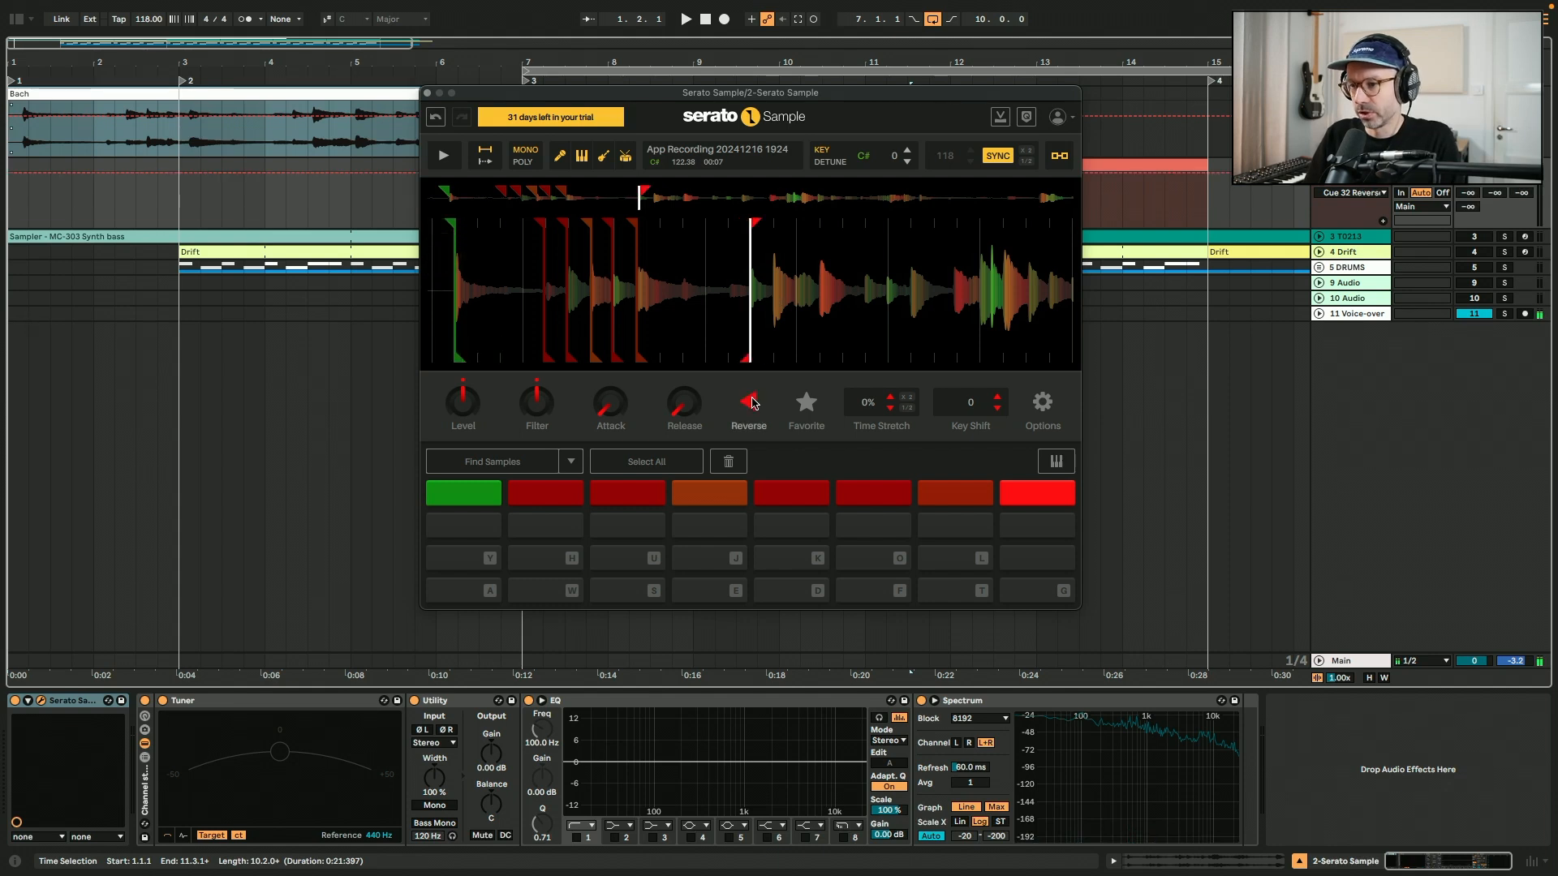
key("8")
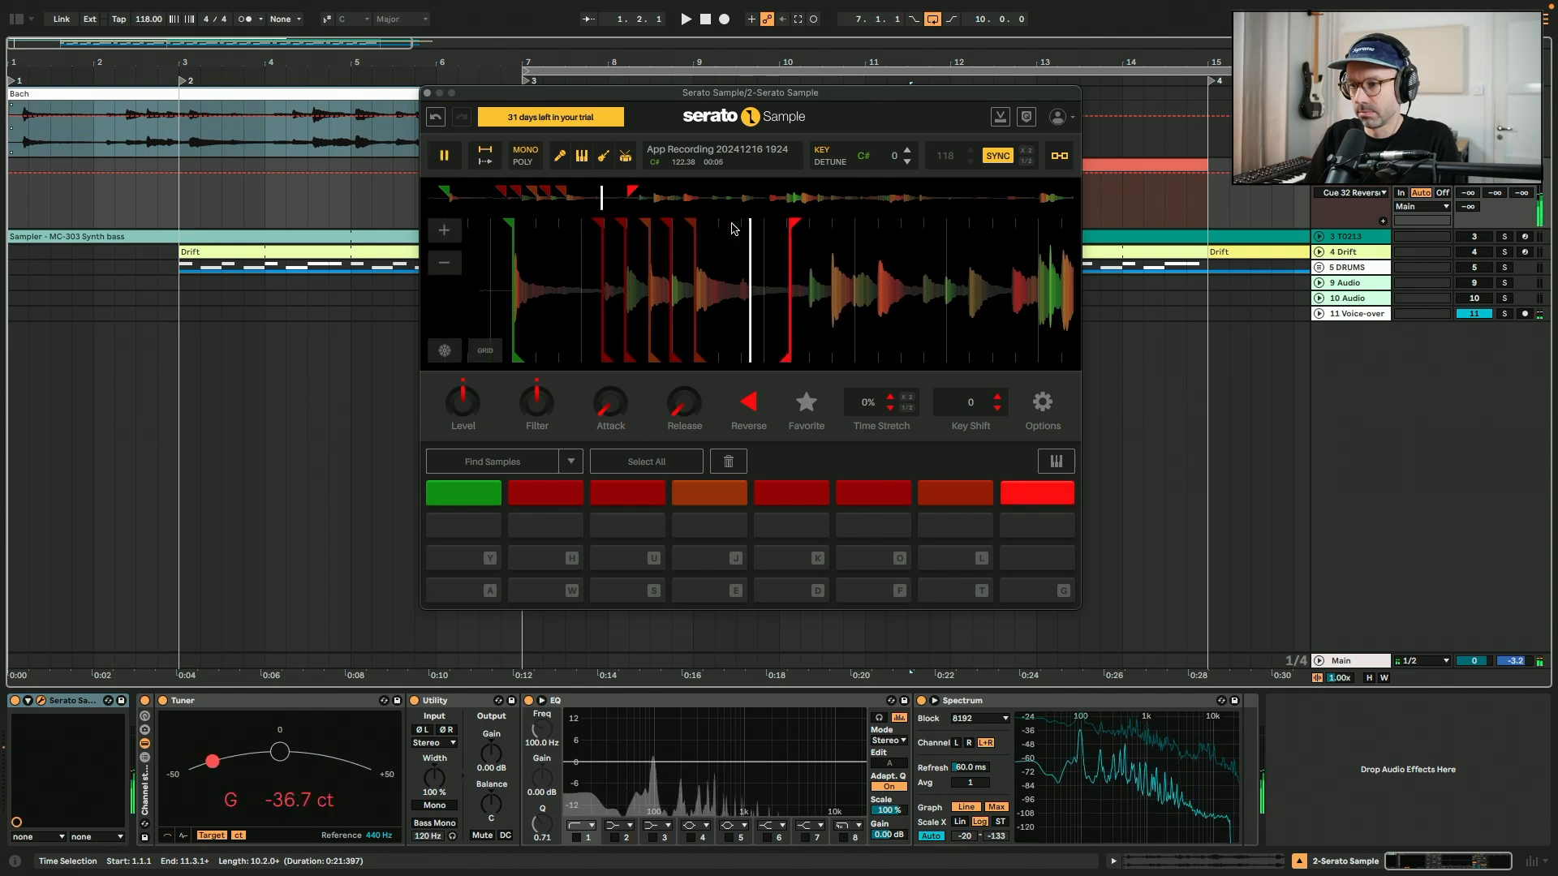
left_click(445, 234)
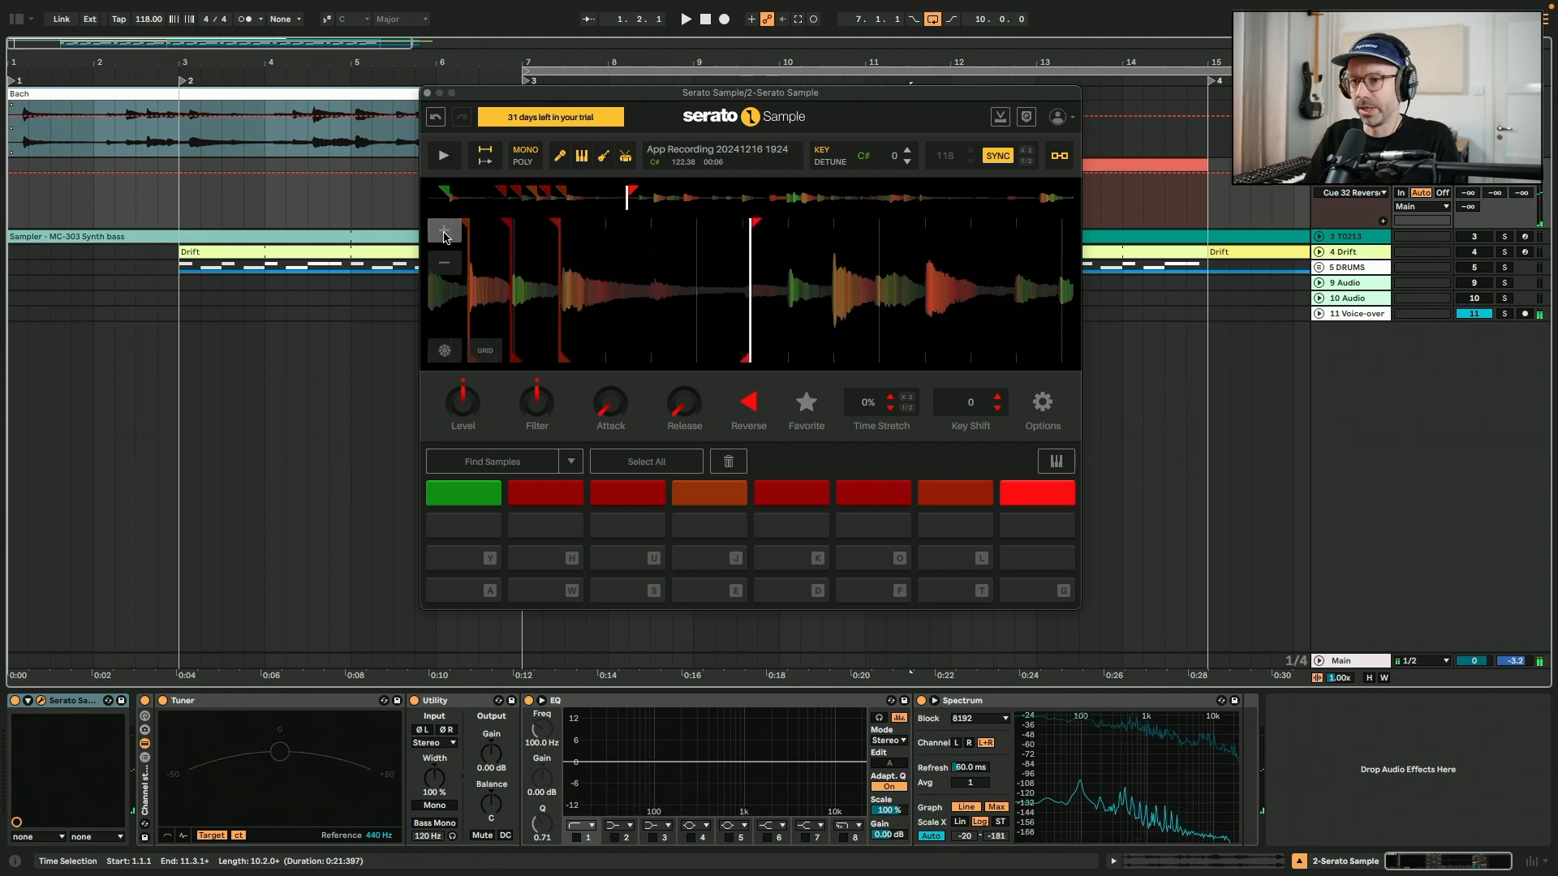
left_click(445, 263)
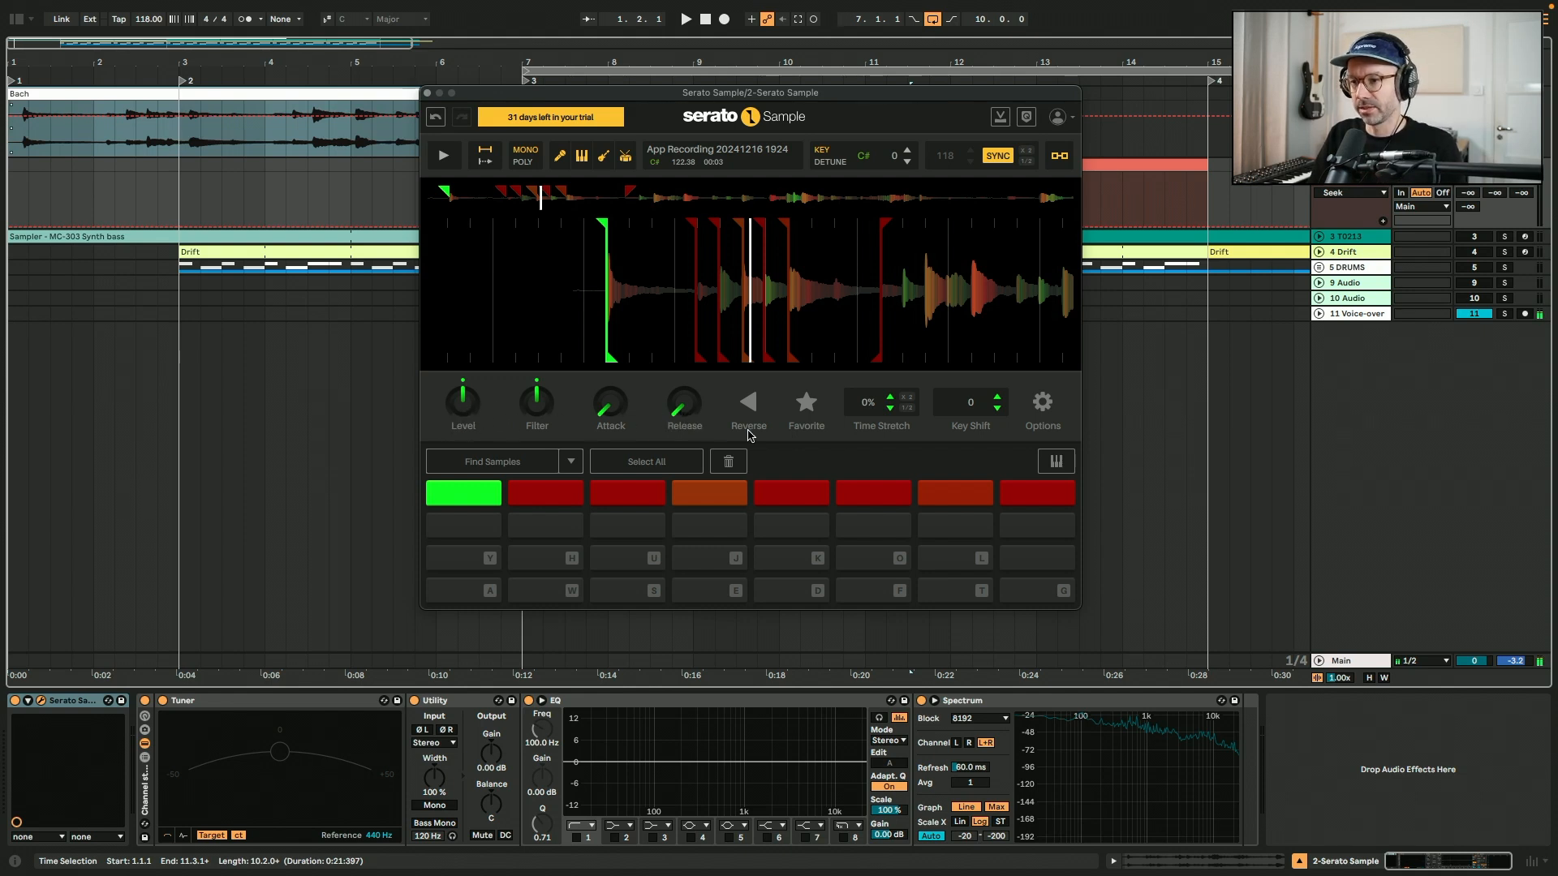
- Set the sample's key shift to -12, close Serato Sample and open its clip at bar 7 for note editing
left_click(888, 305)
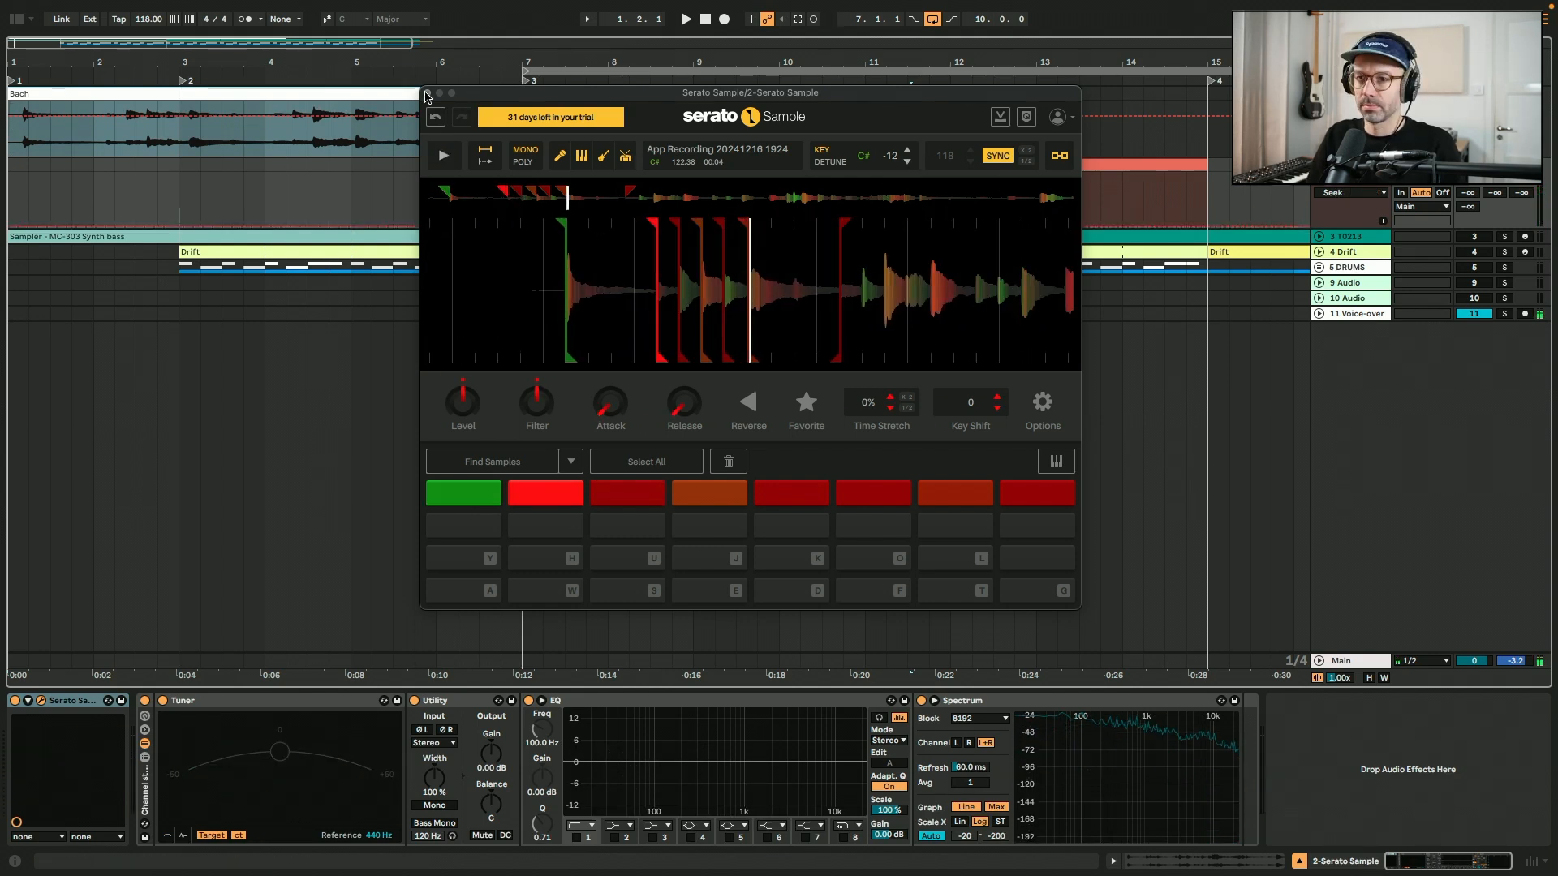
left_click(428, 93)
double_click(611, 163)
left_click(317, 497)
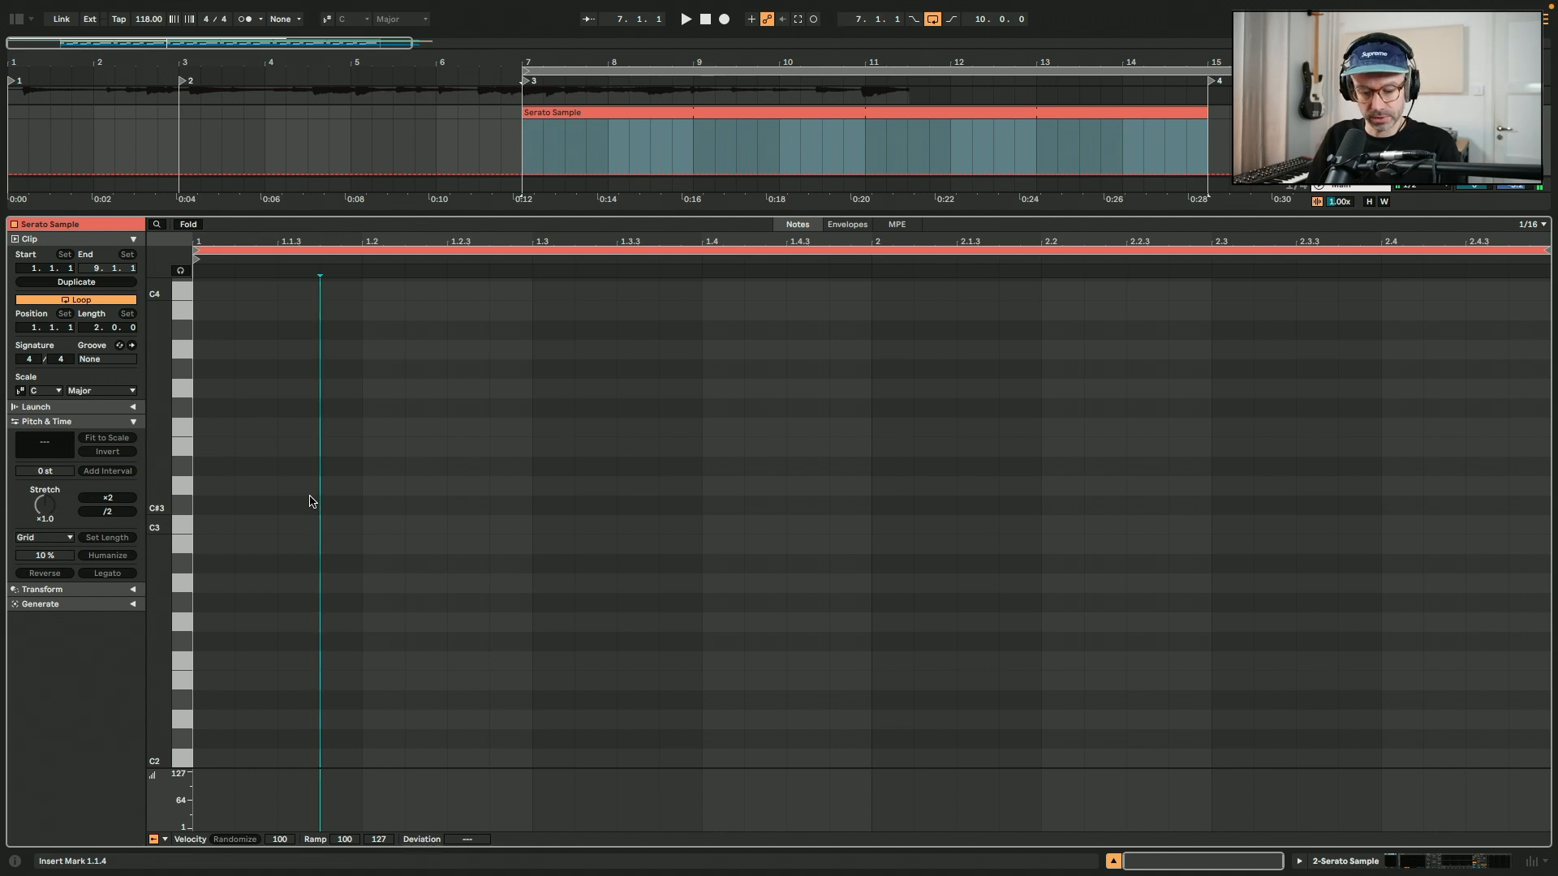
- Draw a one-beat G3 note at 1.1.1, duplicate it at 1.2 and audition the notes
double_click(210, 394)
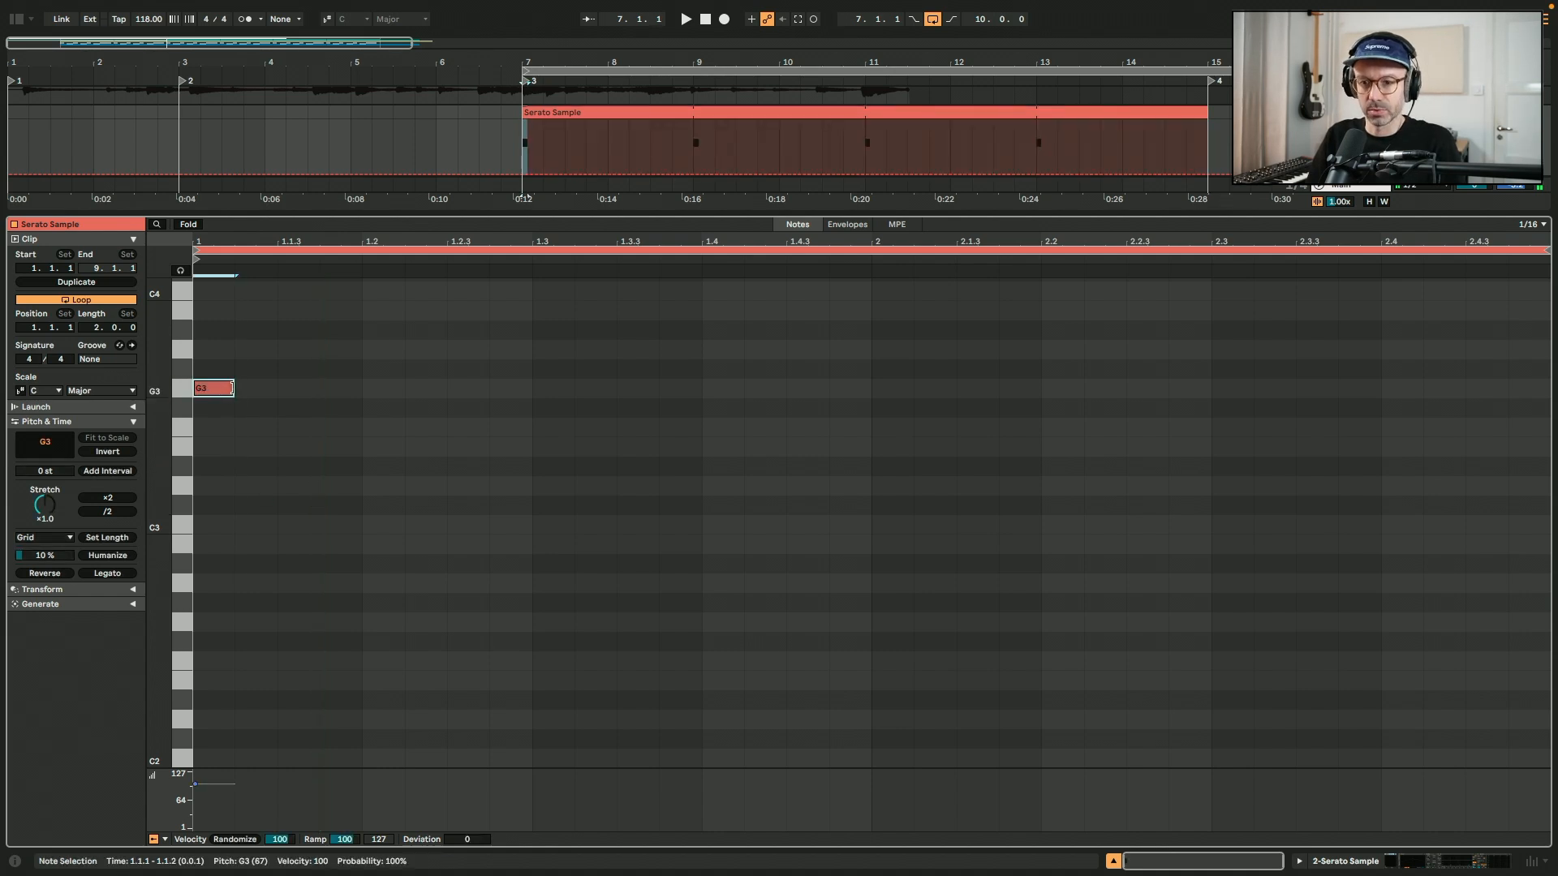
left_click_drag(232, 388, 362, 388)
key("ctrl+d")
key("space")
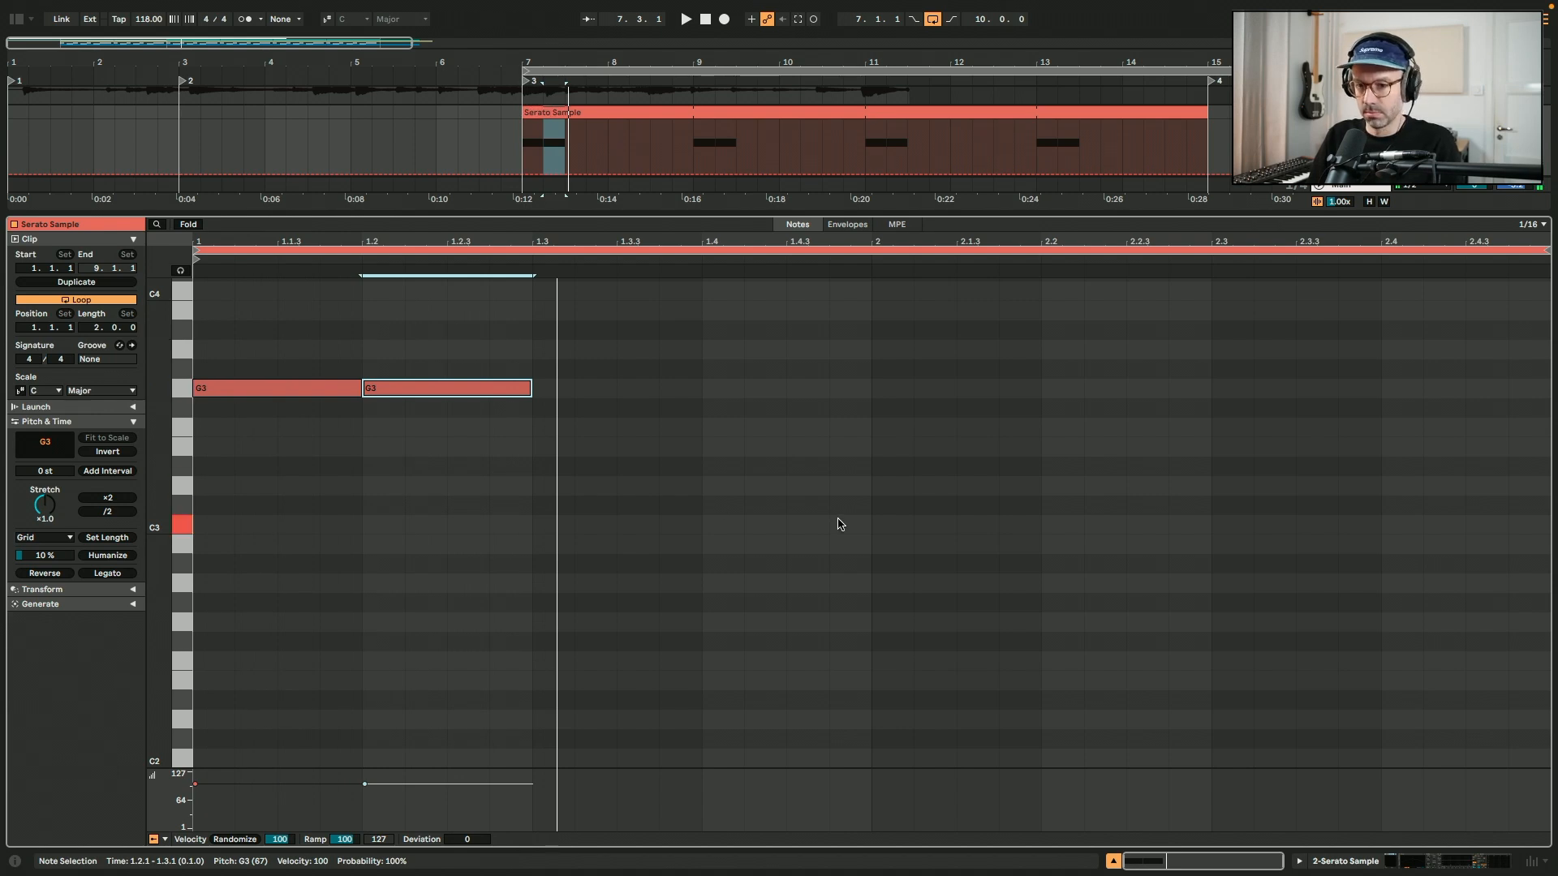
- Draw a one-beat C3 note at the start of bar 2 and duplicate it at 2.2
double_click(909, 525)
left_click_drag(912, 524, 1040, 525)
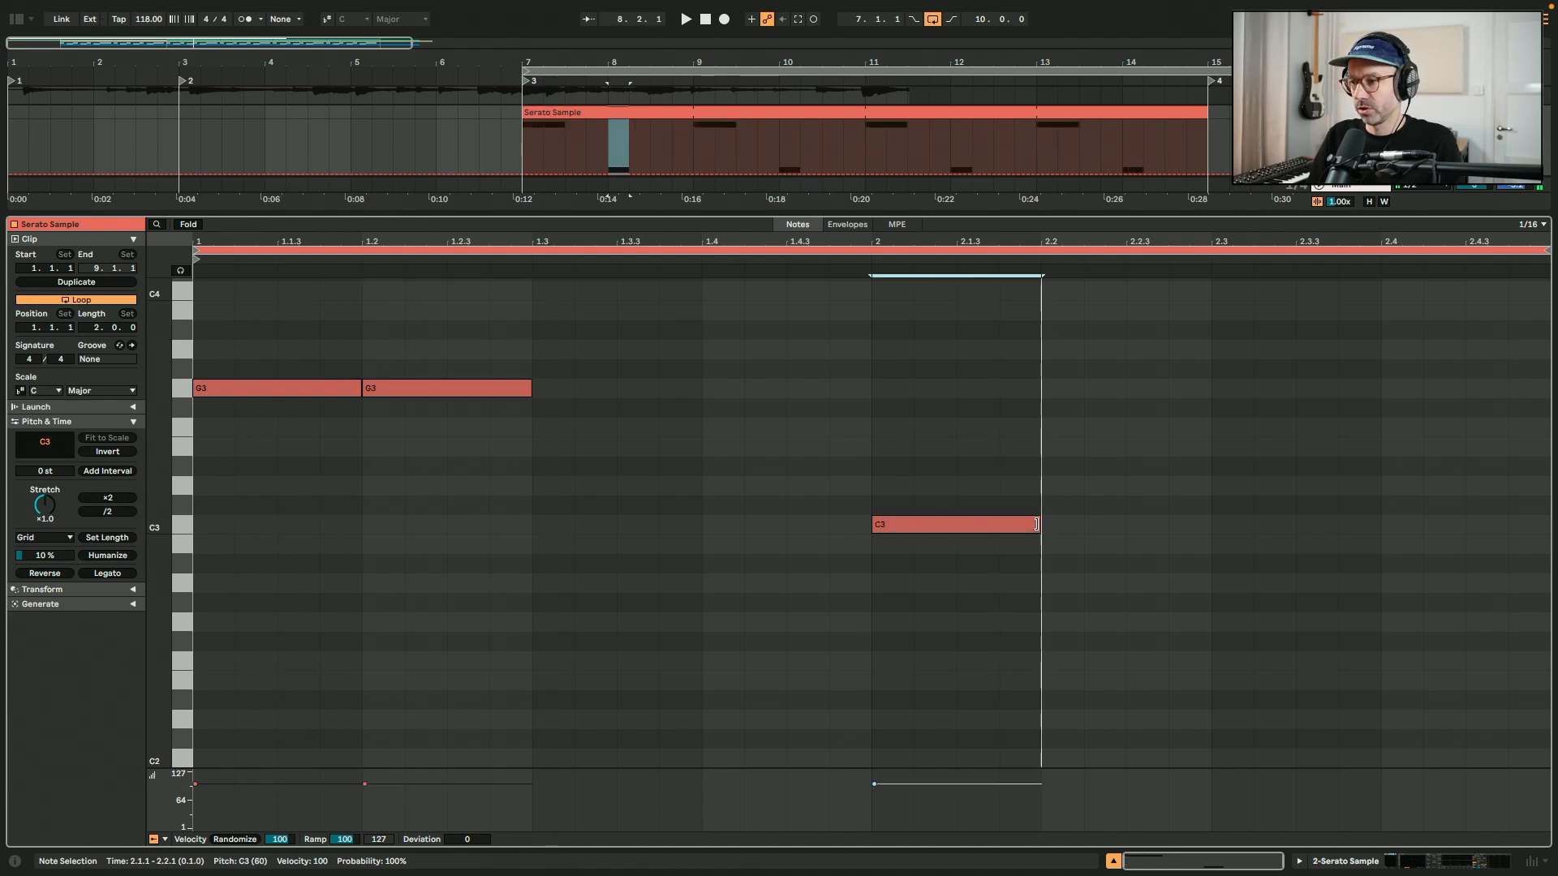
key("ctrl+d")
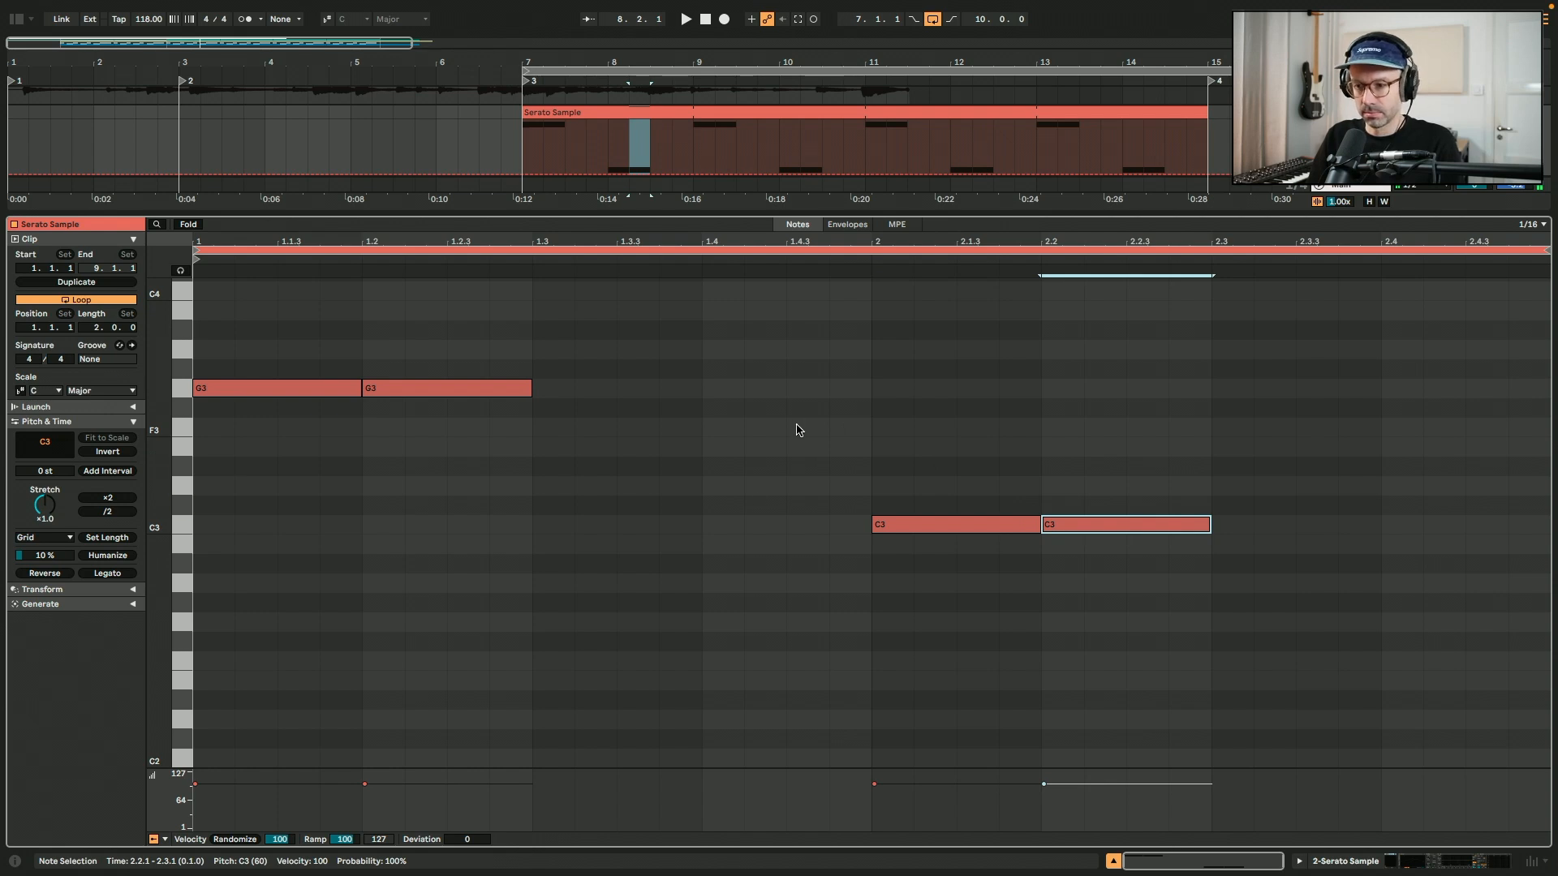
- Draw a C#3 note at 1.3, duplicate it, and stretch the pair evenly to end at 1.4.3
double_click(564, 506)
left_click_drag(573, 505, 630, 505)
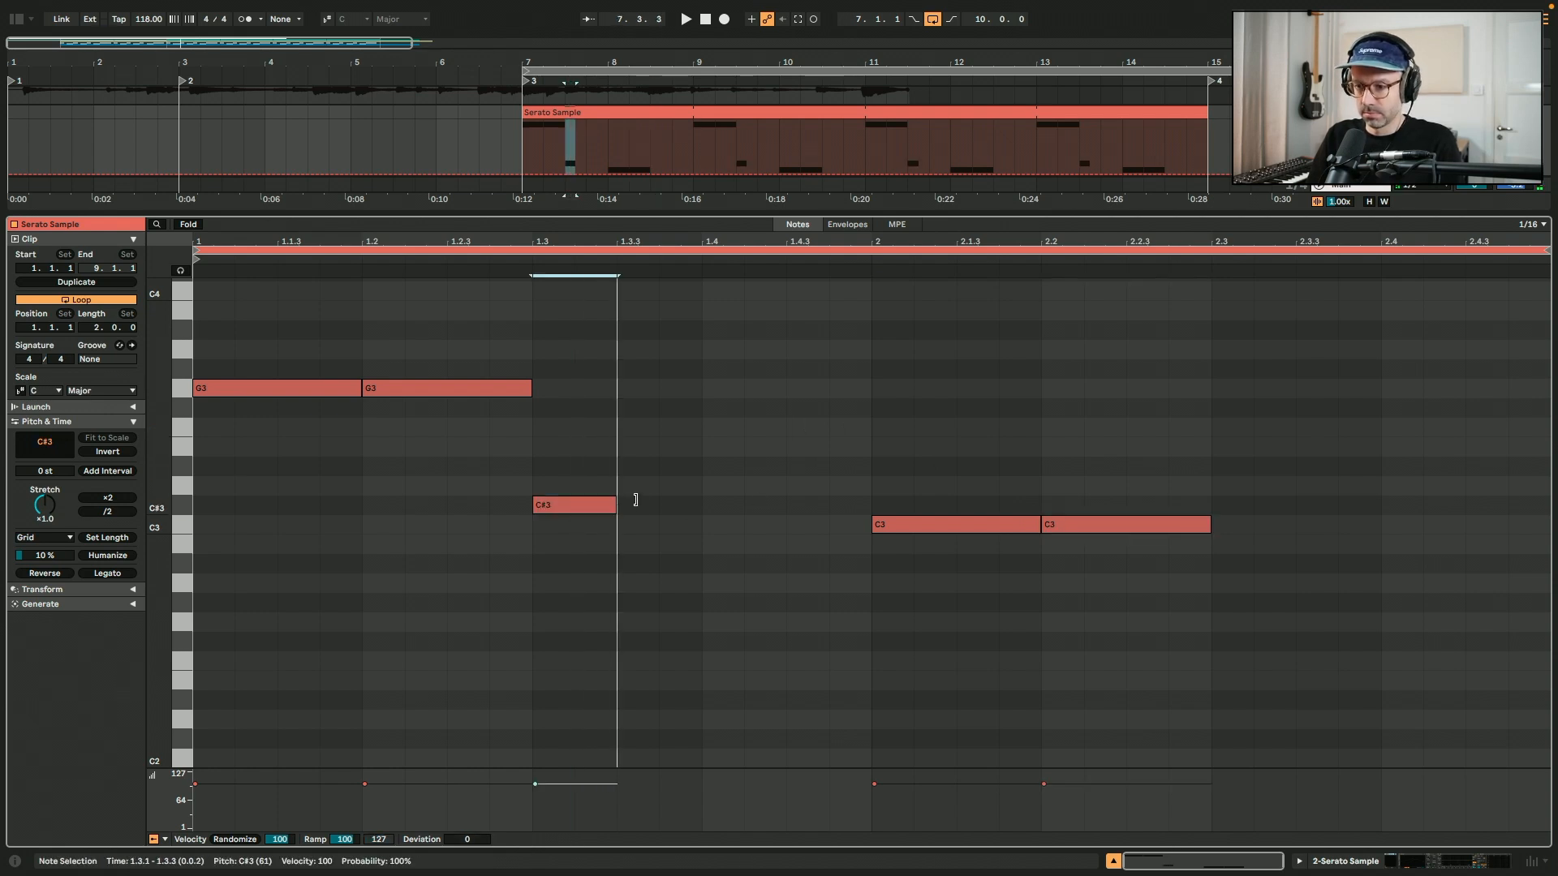
key("ctrl+d")
left_click(632, 444)
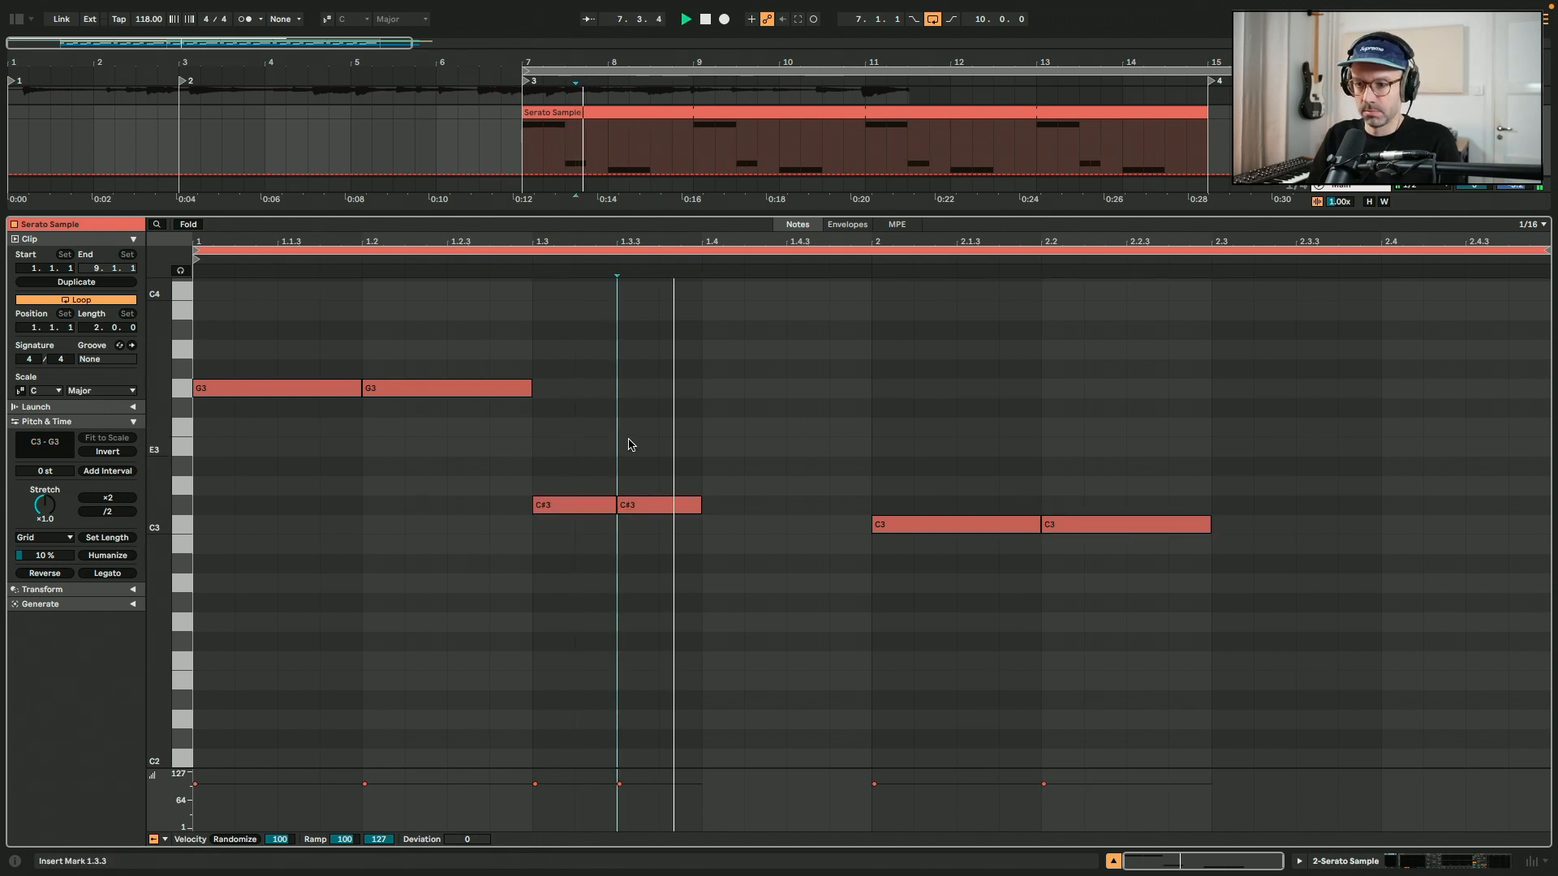
left_click_drag(629, 445, 588, 510)
left_click_drag(702, 269, 785, 270)
- Add a D#3 note from 1.4.3 to the start of bar 2
double_click(807, 466)
left_click_drag(828, 465, 871, 466)
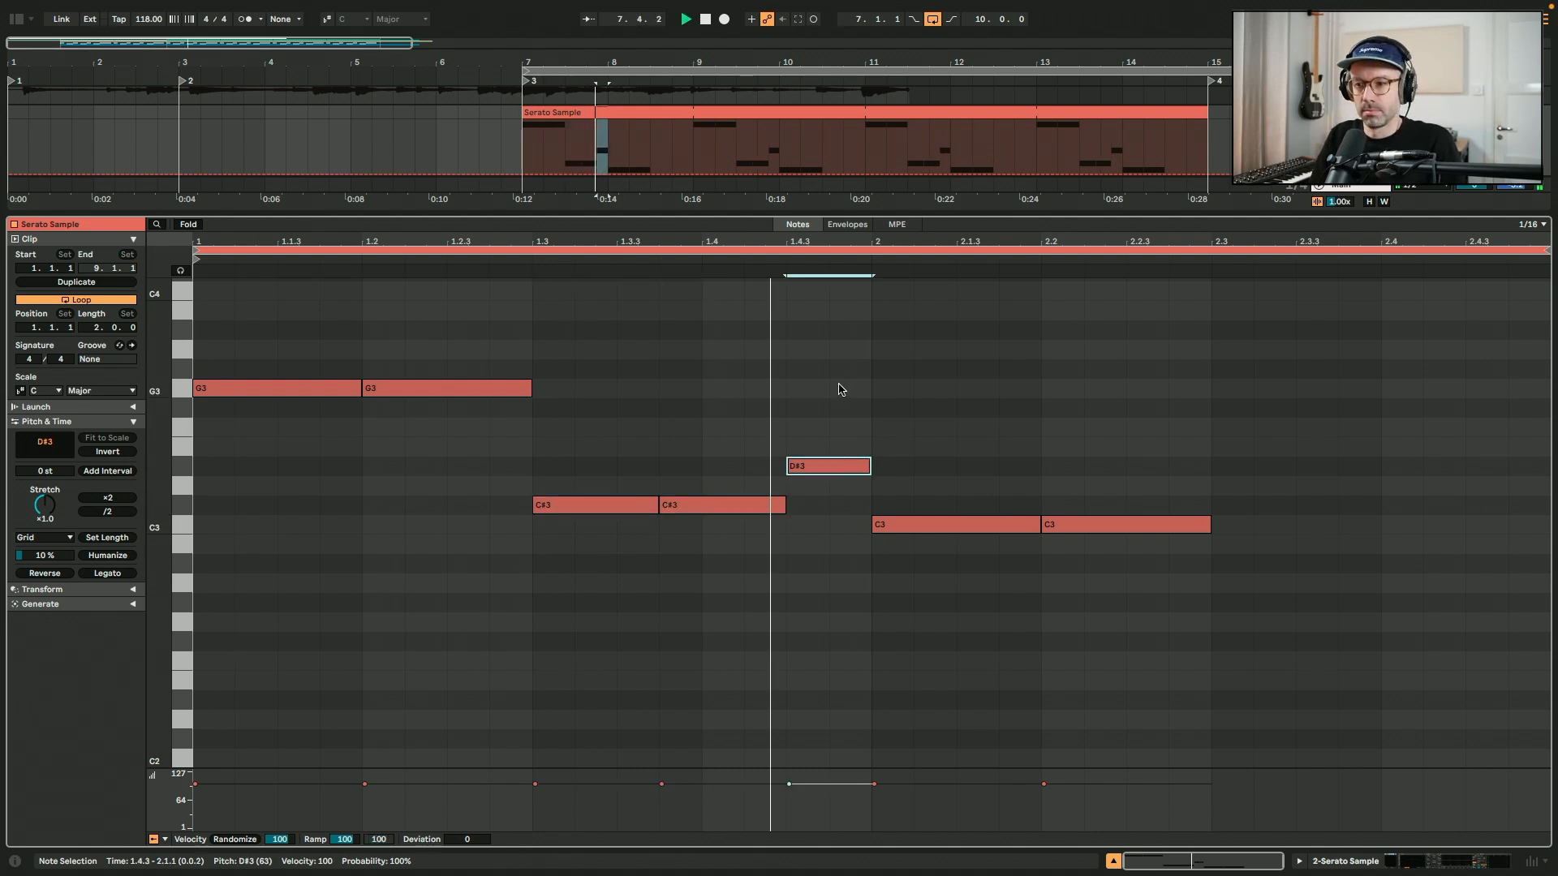
key("space")
- Add an E3 note at 2.3 followed by an F#3 note at 2.3.3, each an eighth note long
double_click(1252, 426)
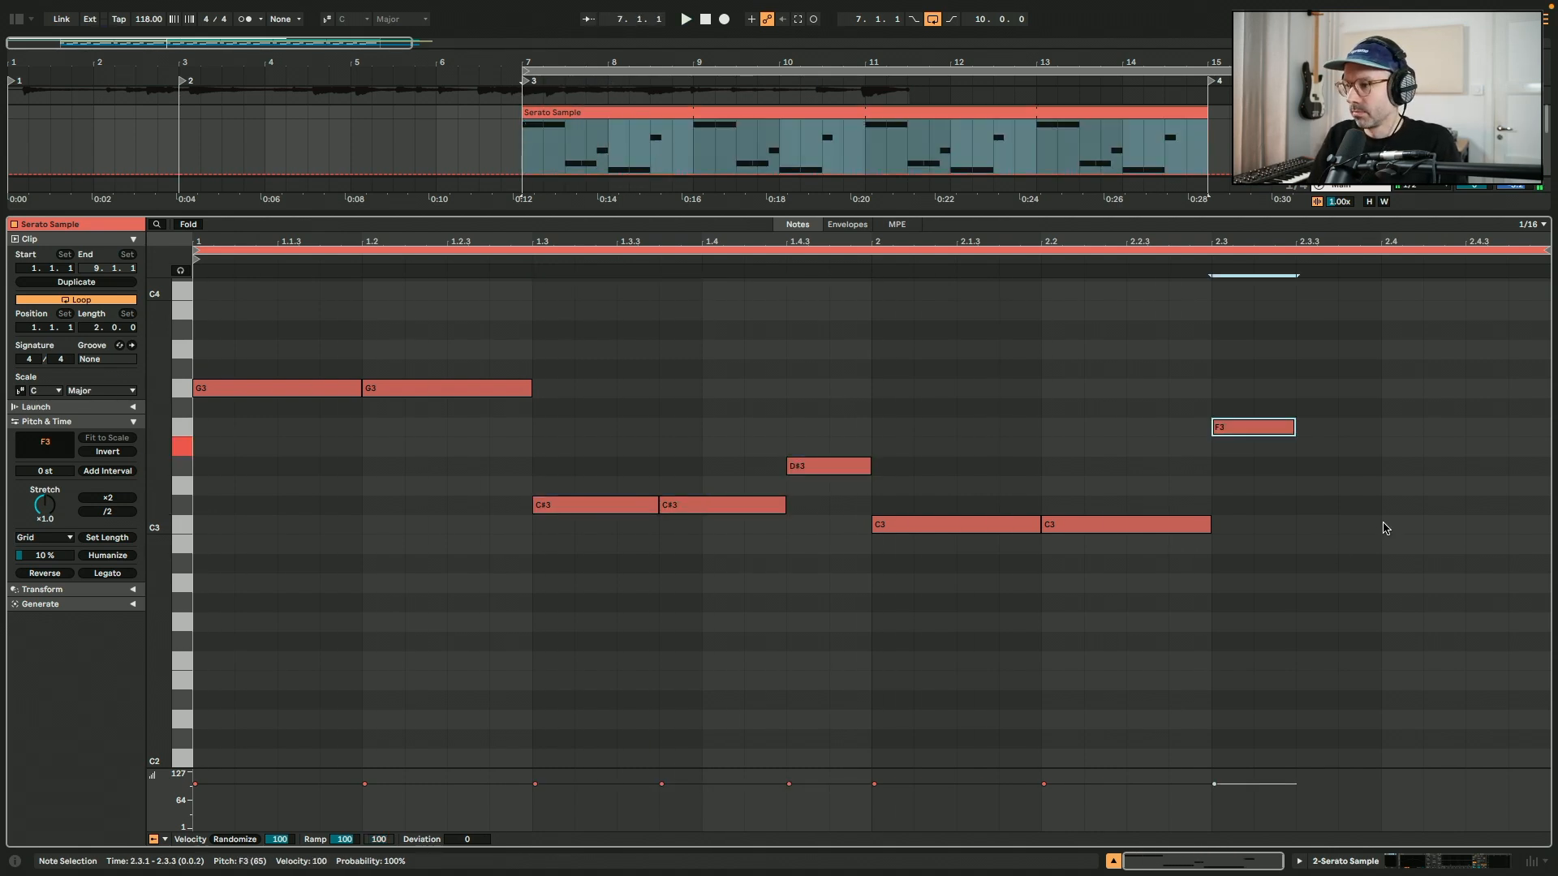
left_click_drag(1290, 427, 1373, 427)
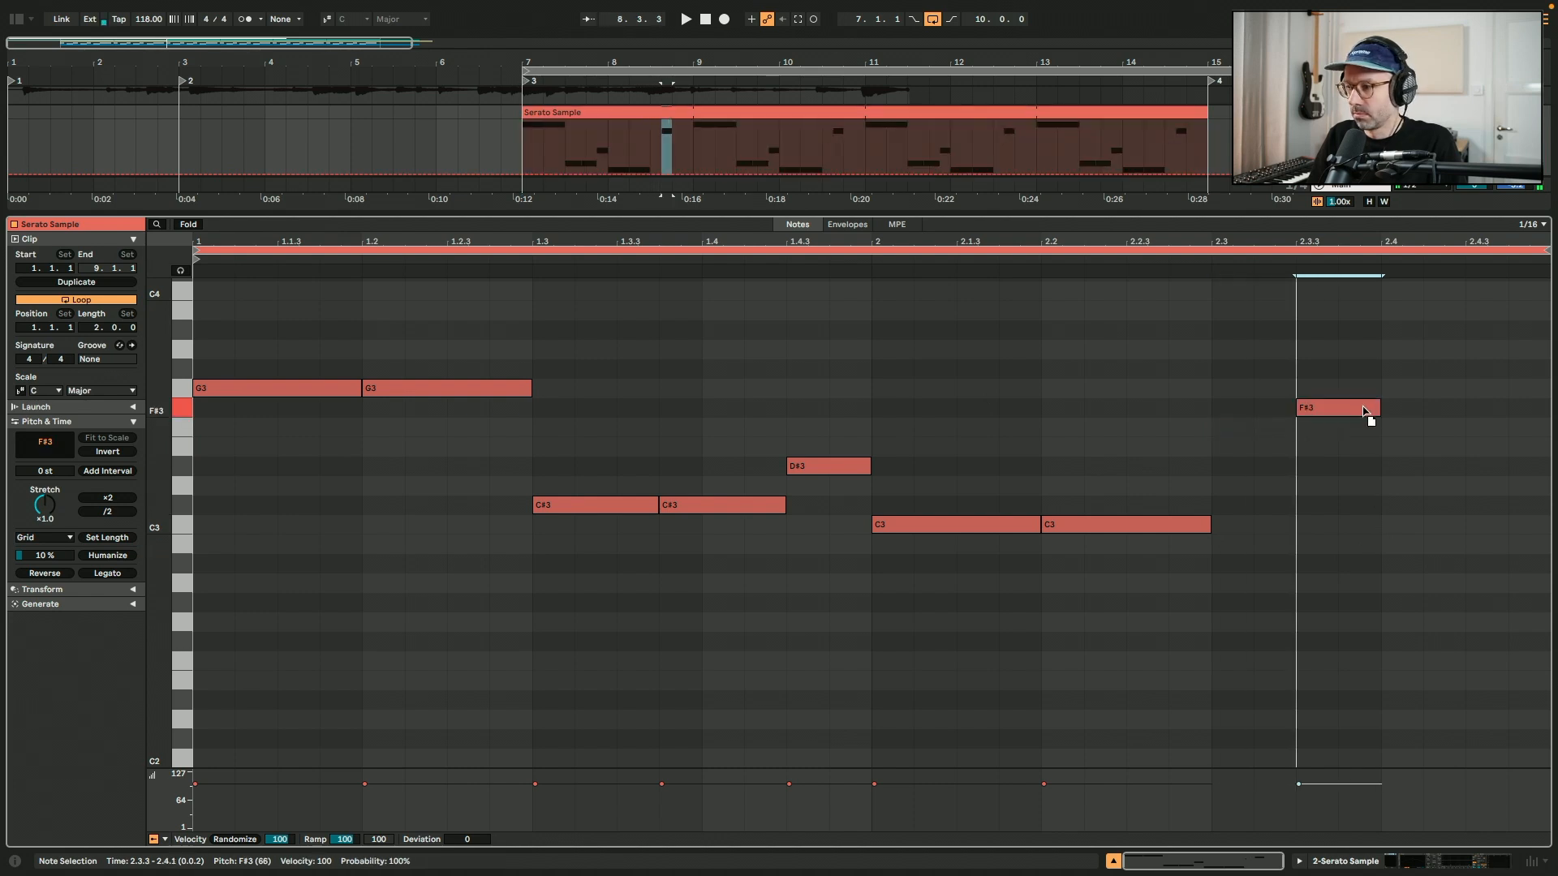
double_click(1276, 448)
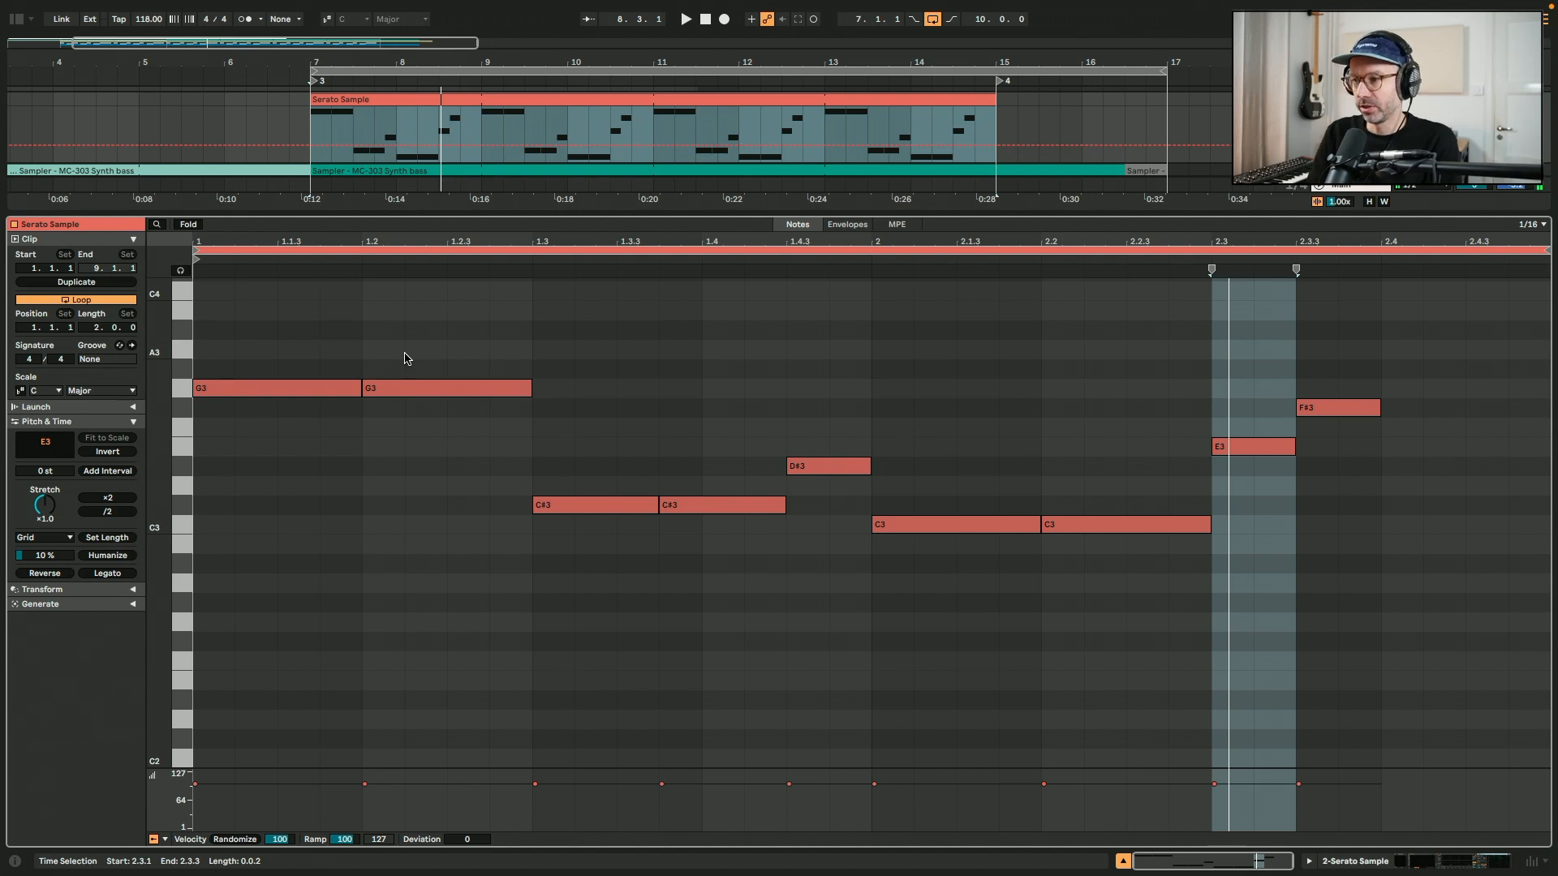
- Play the Serato Sample clip to hear the programmed note pattern
left_click(408, 100)
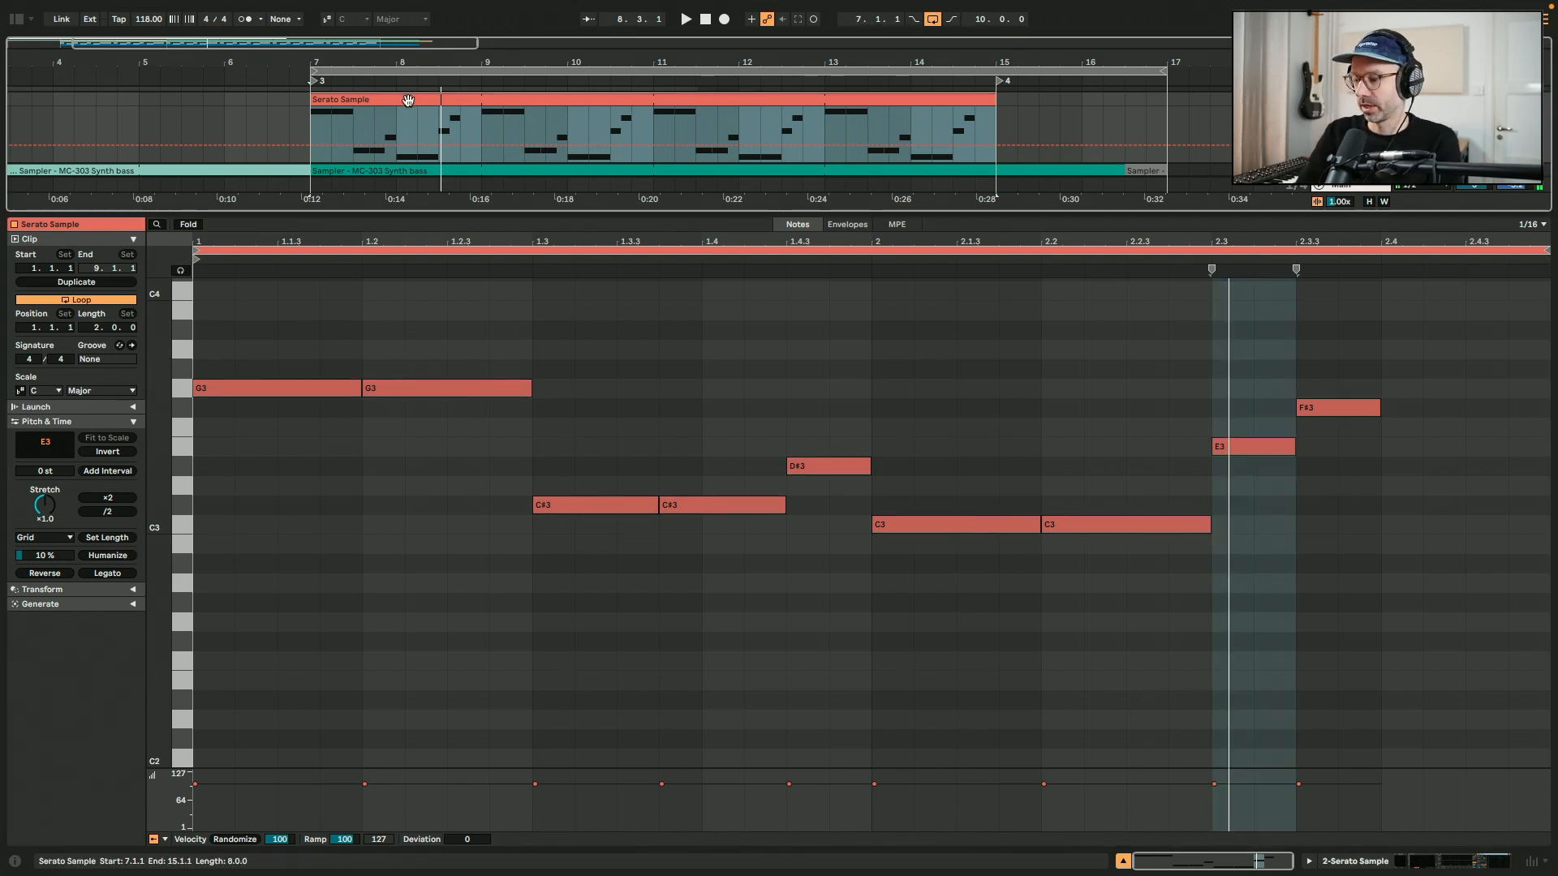
key("space")
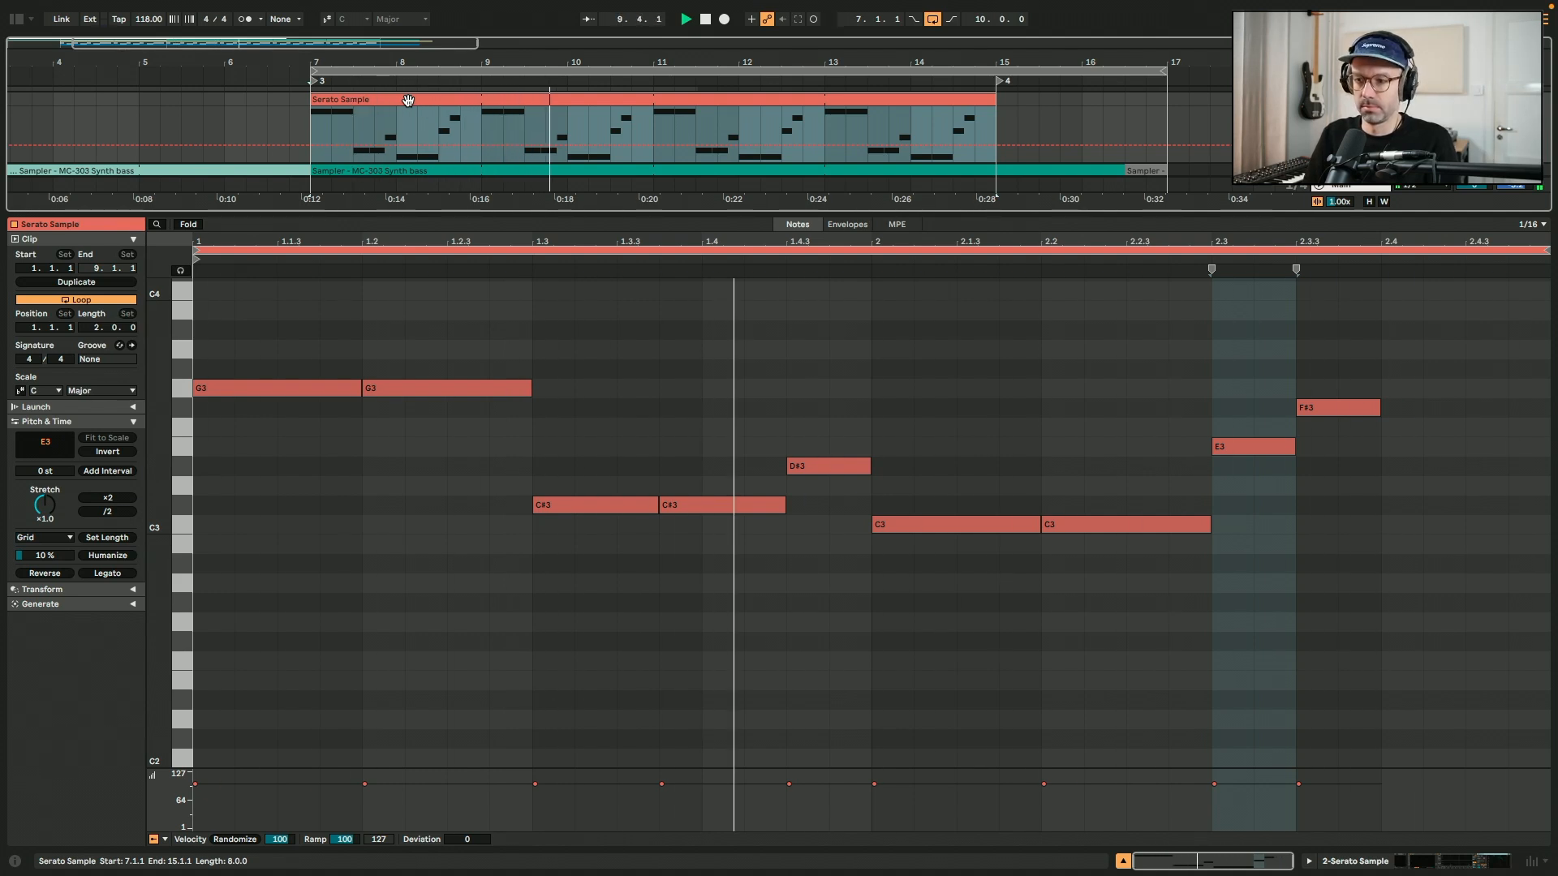
key("space")
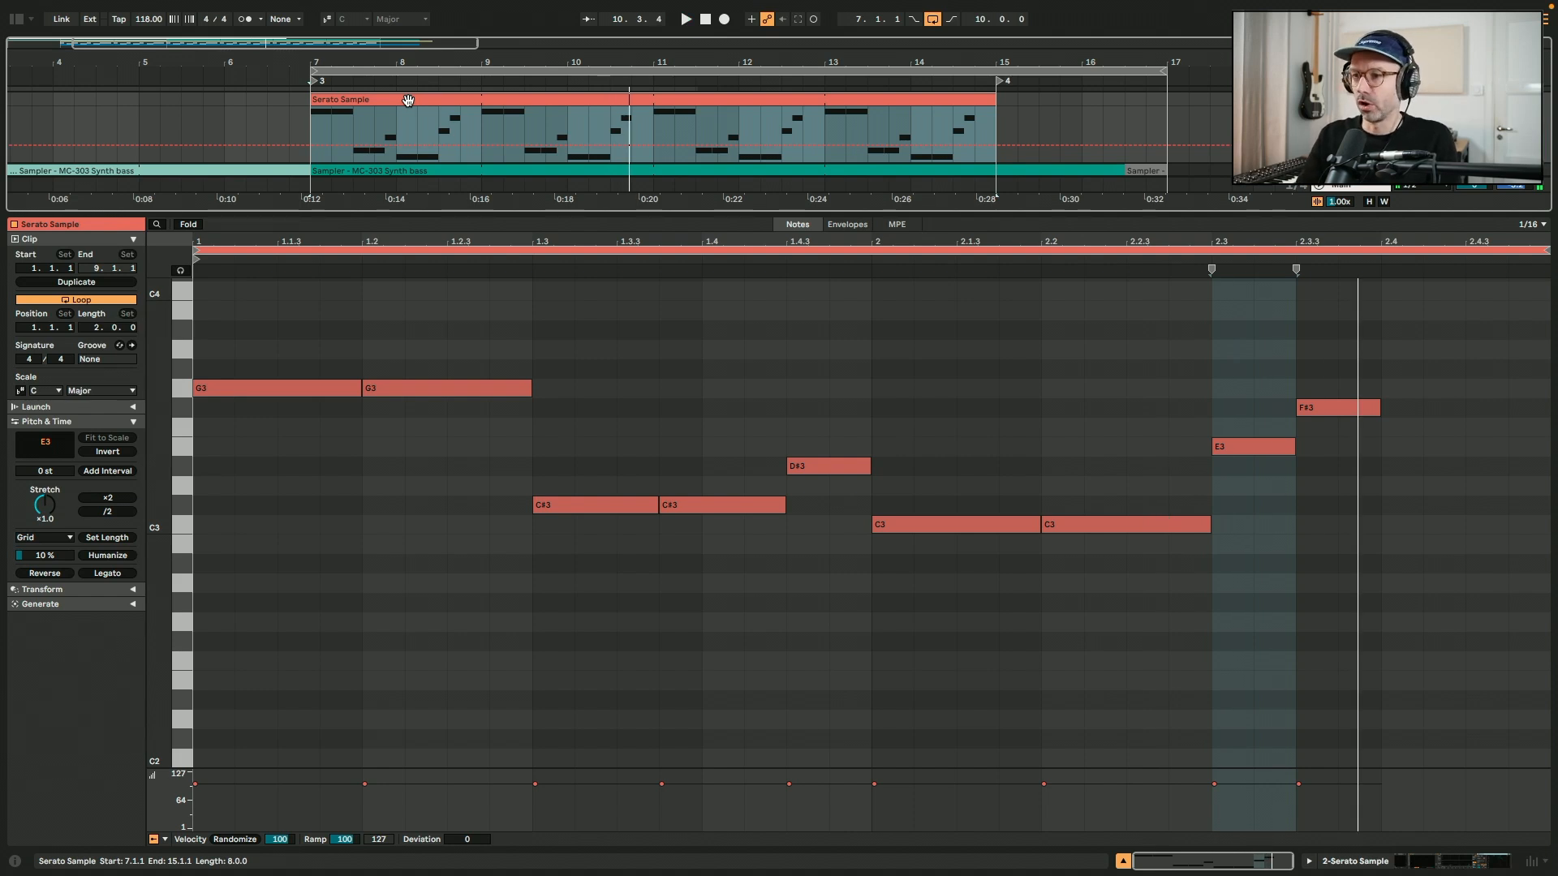
- Show the track's devices and the browser, and enable the EQ's first band as a low cut at 75 Hz
key("shift+Tab")
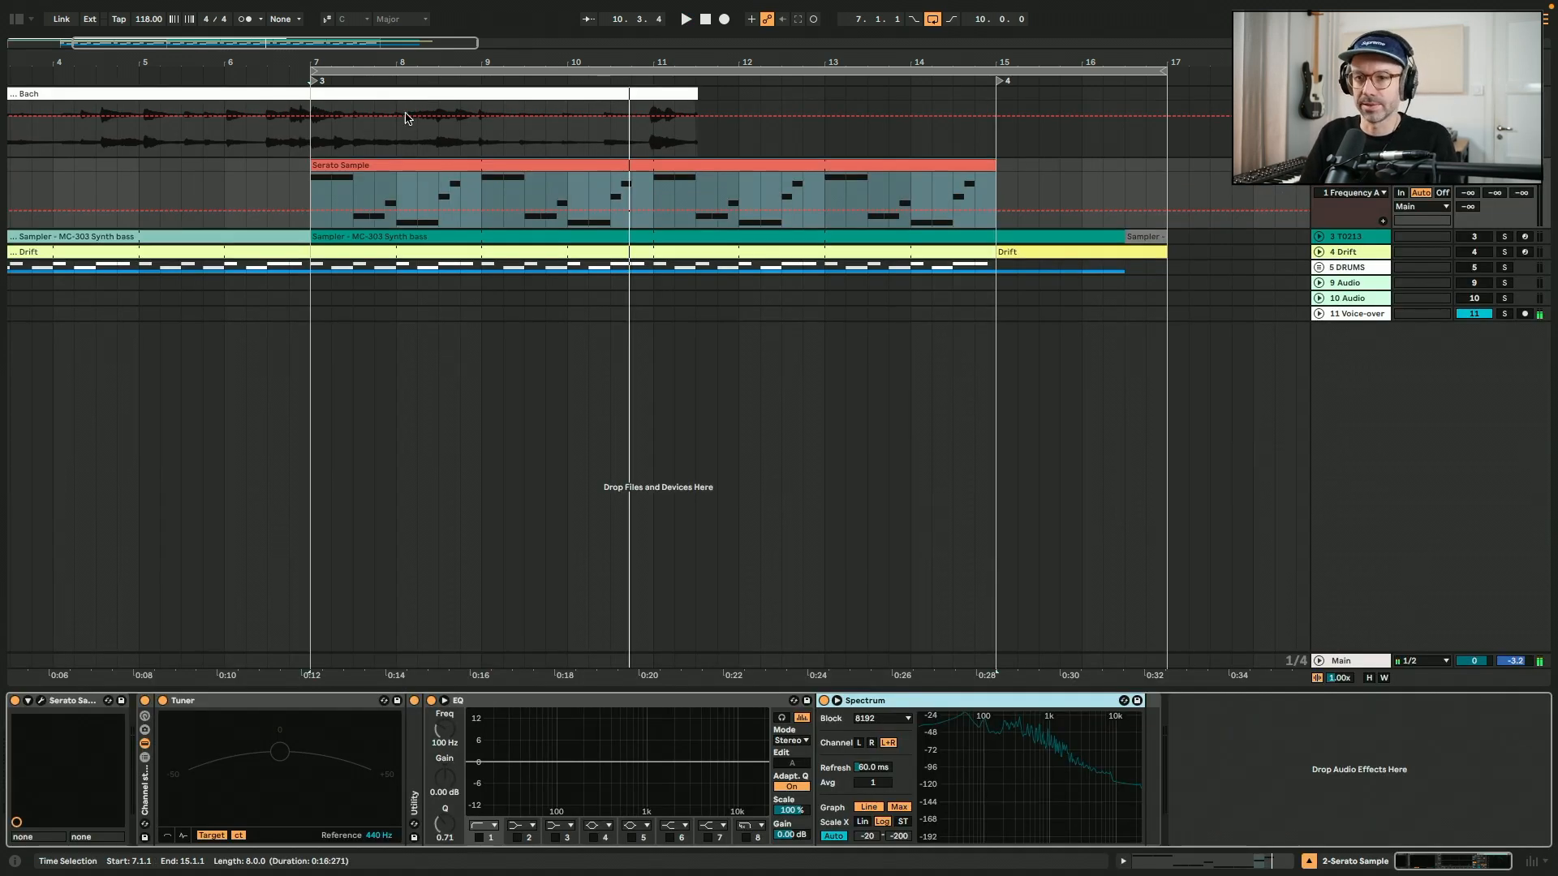
key("super+alt+b")
left_click(481, 839)
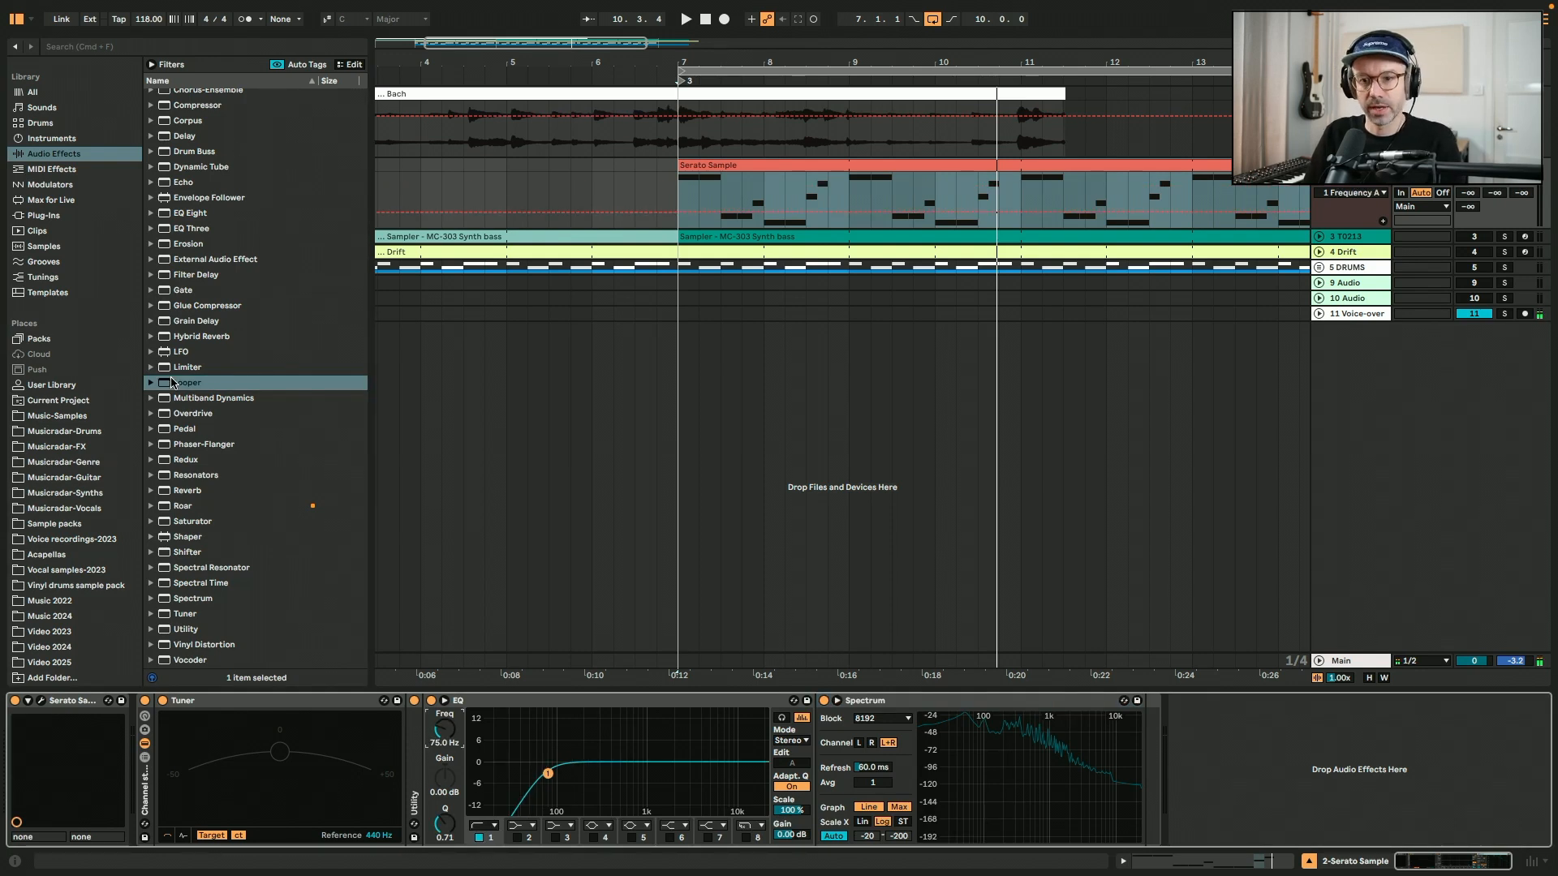
- Add a Saturator after the EQ on the Serato Sample track and set its Drive to 2 dB
left_click(197, 461)
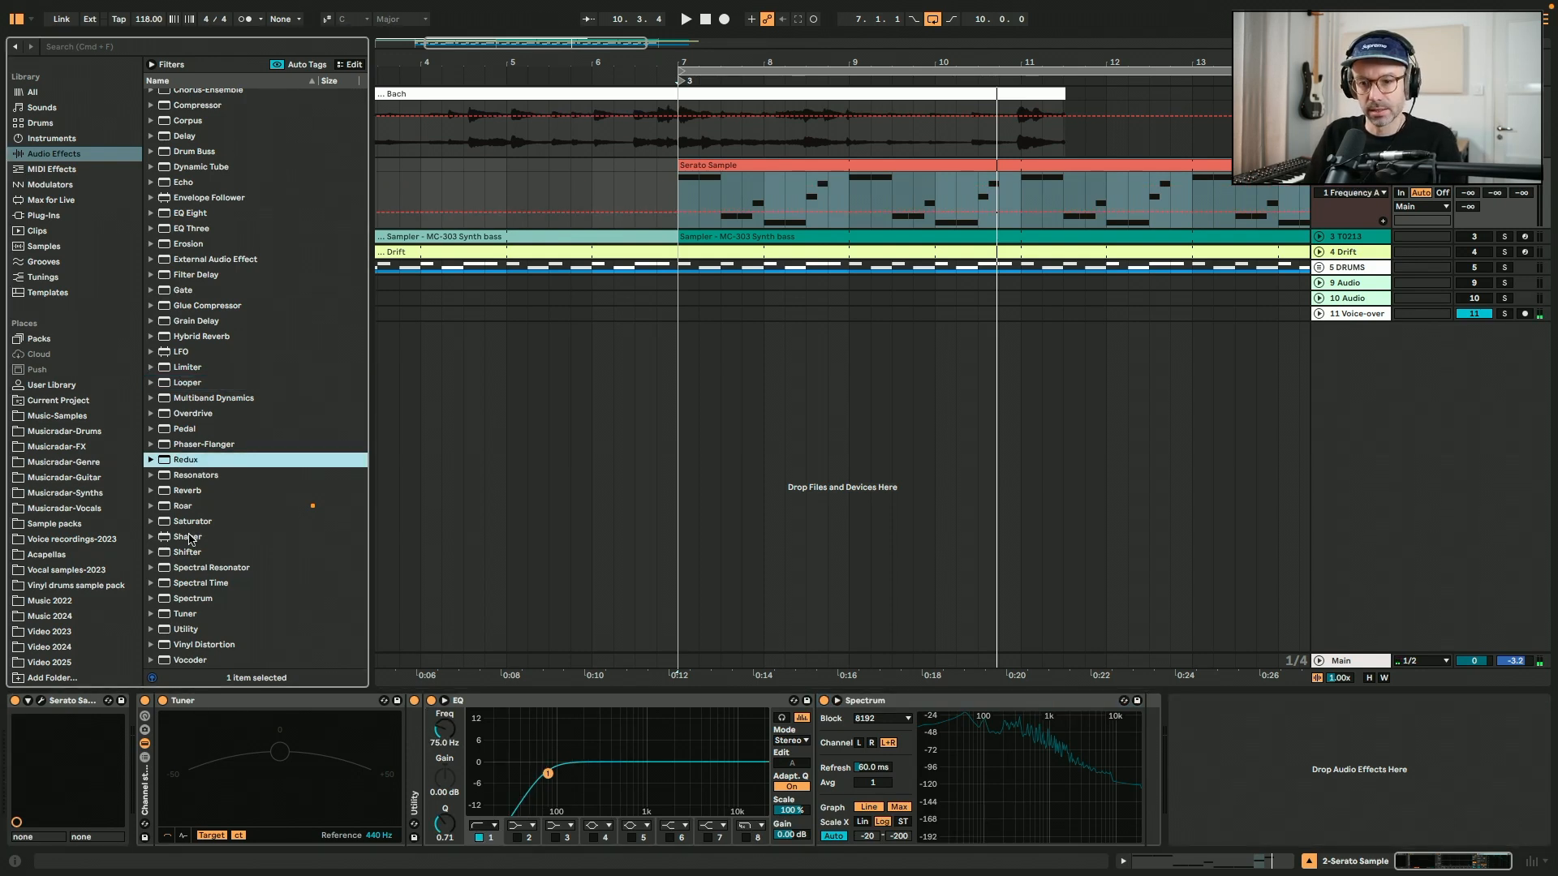
double_click(193, 521)
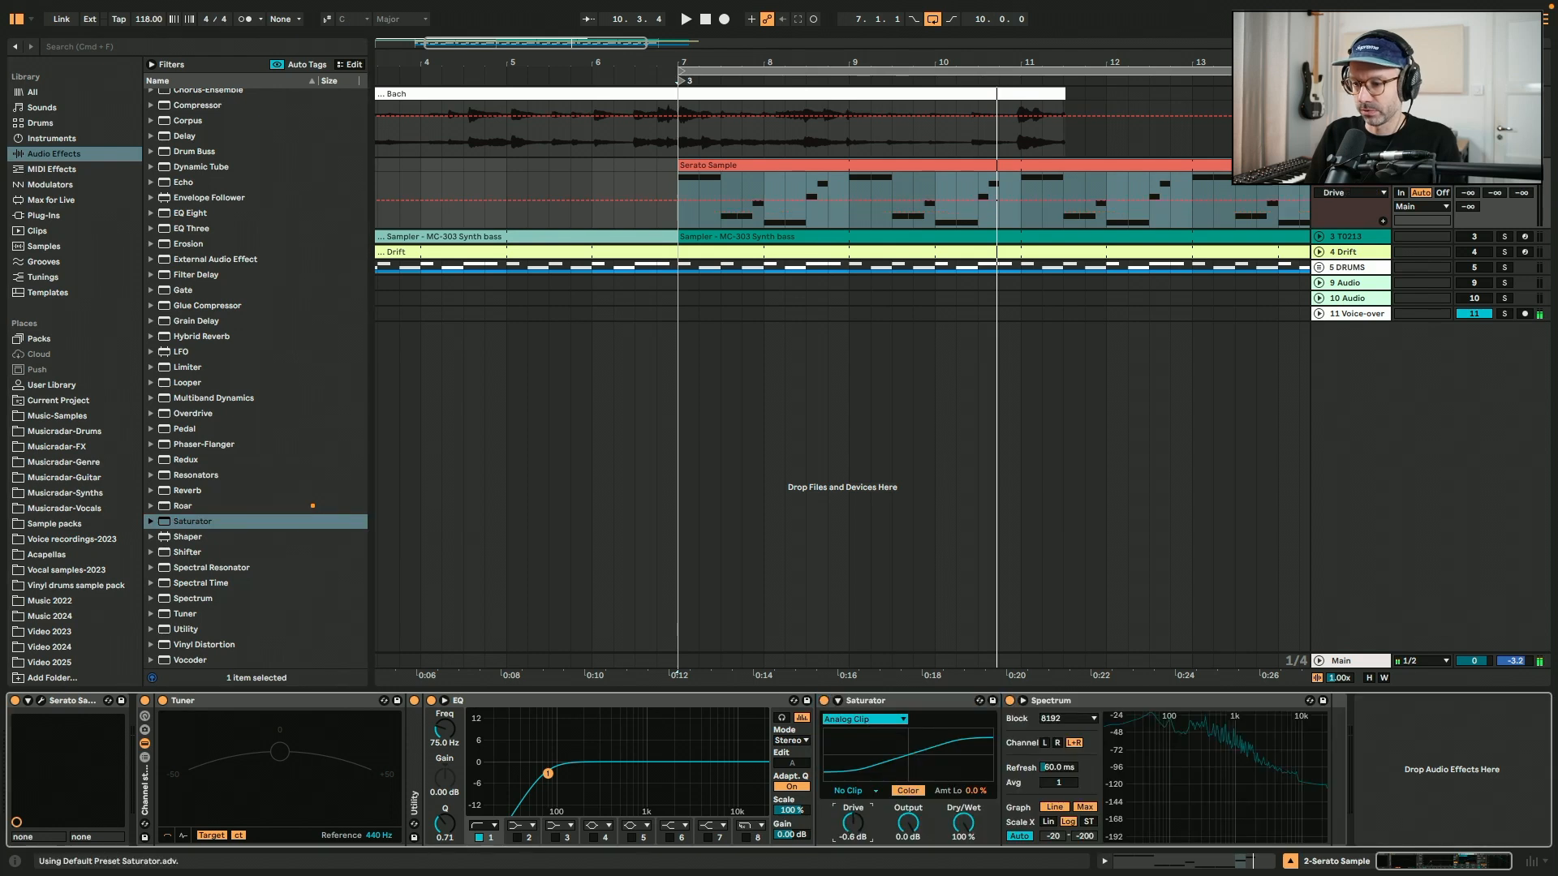
type("2")
key("Return")
key("super+alt+b")
- Play the processed loop and open the Serato Sample clip's notes again
key("space")
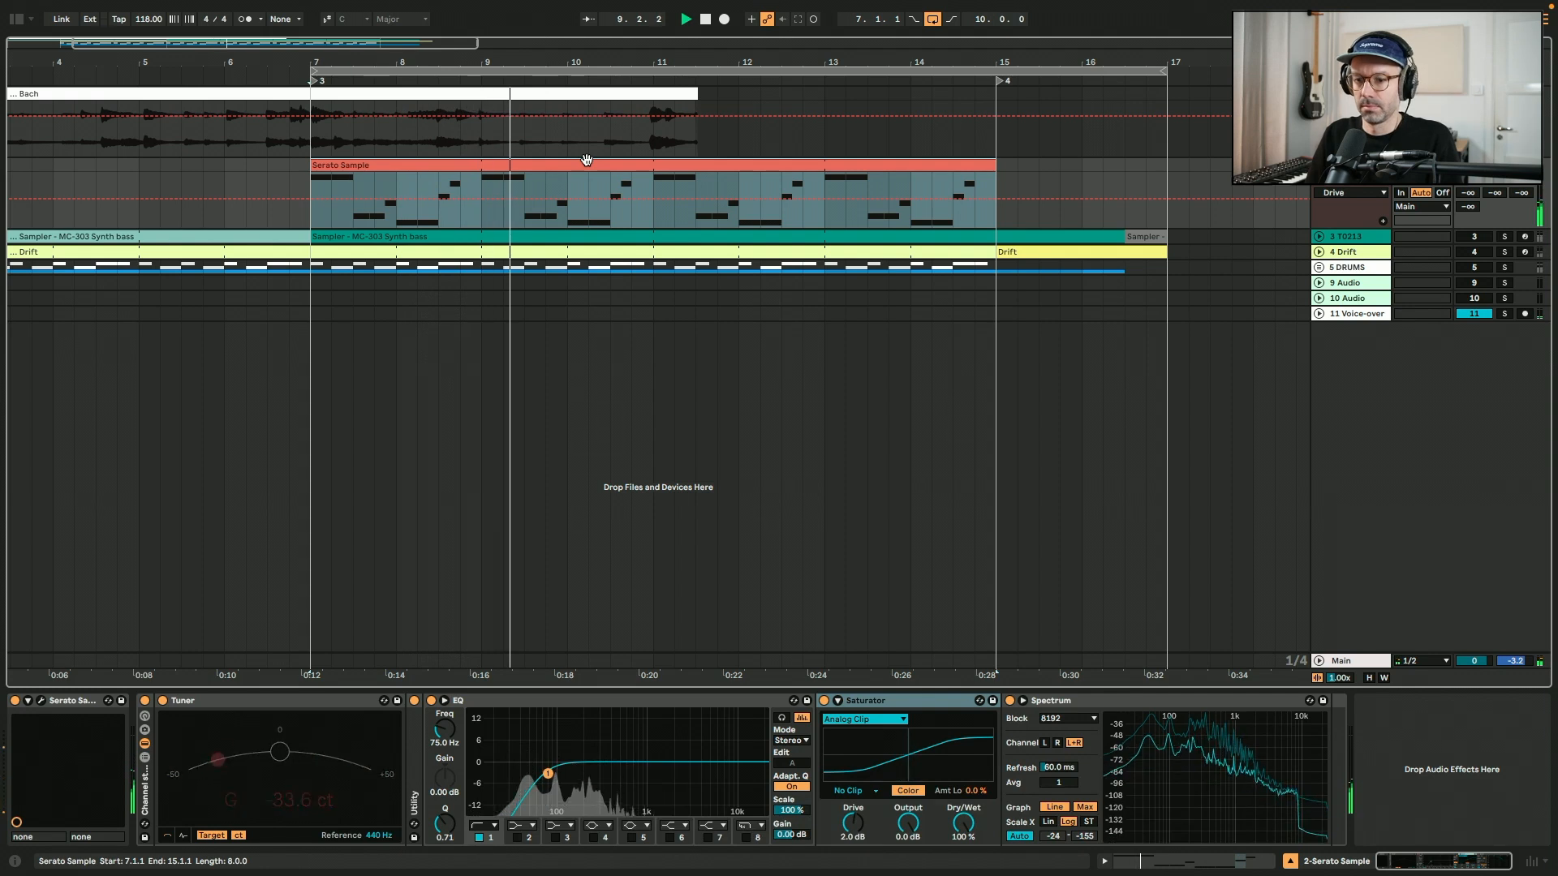
double_click(587, 159)
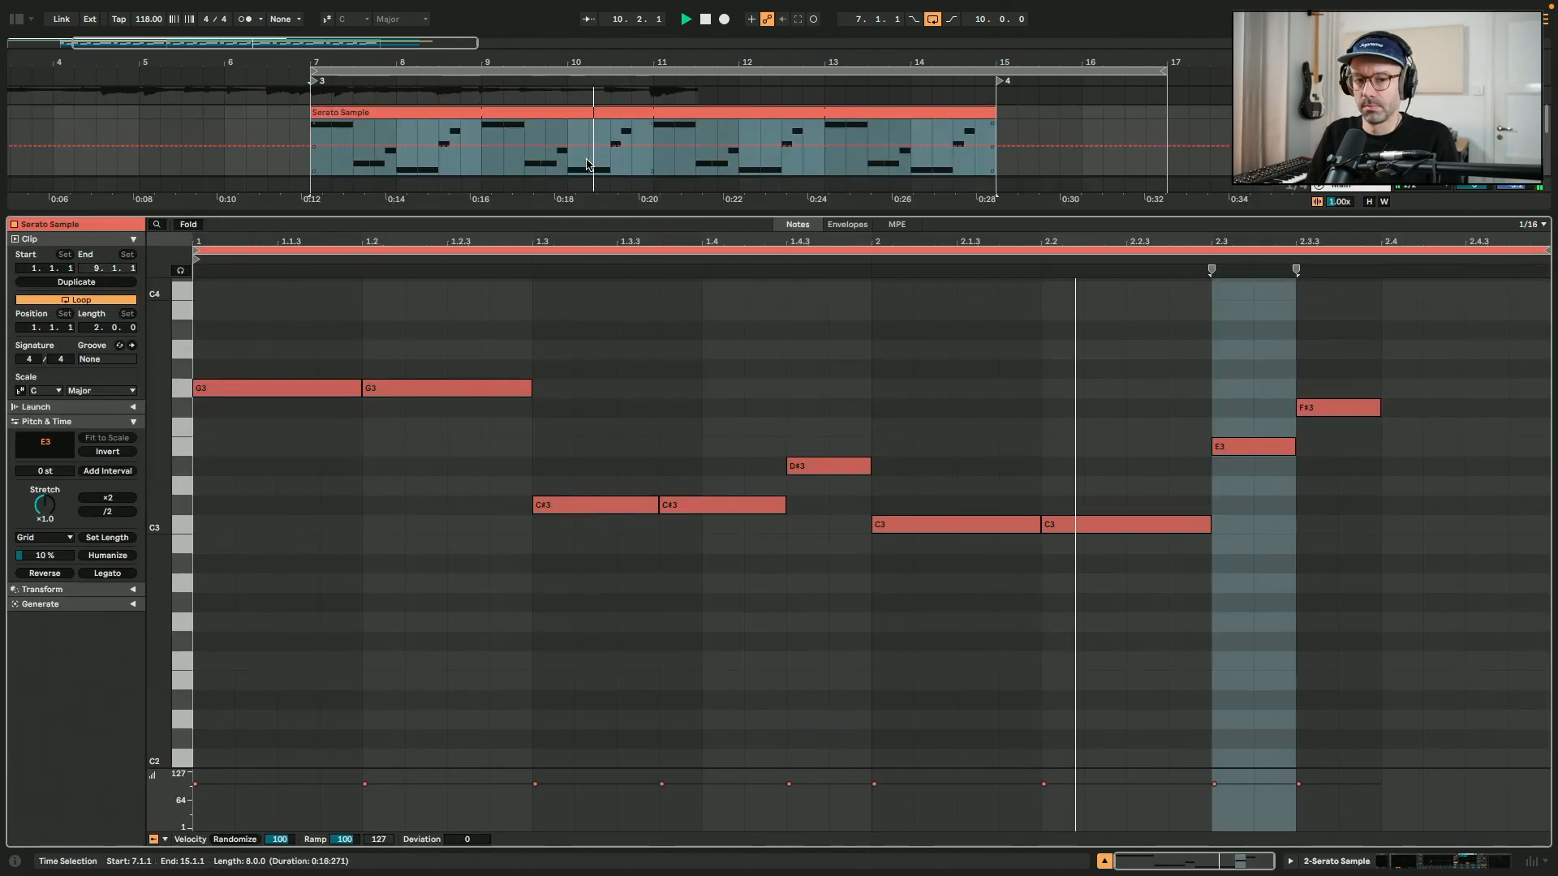